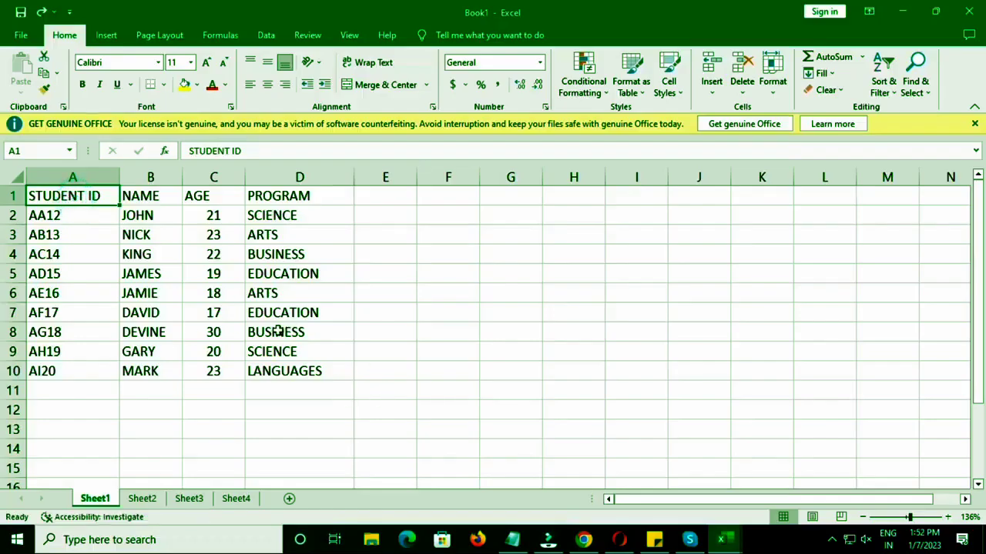
- Delete row 8 from the student table
click(375, 332)
click(306, 332)
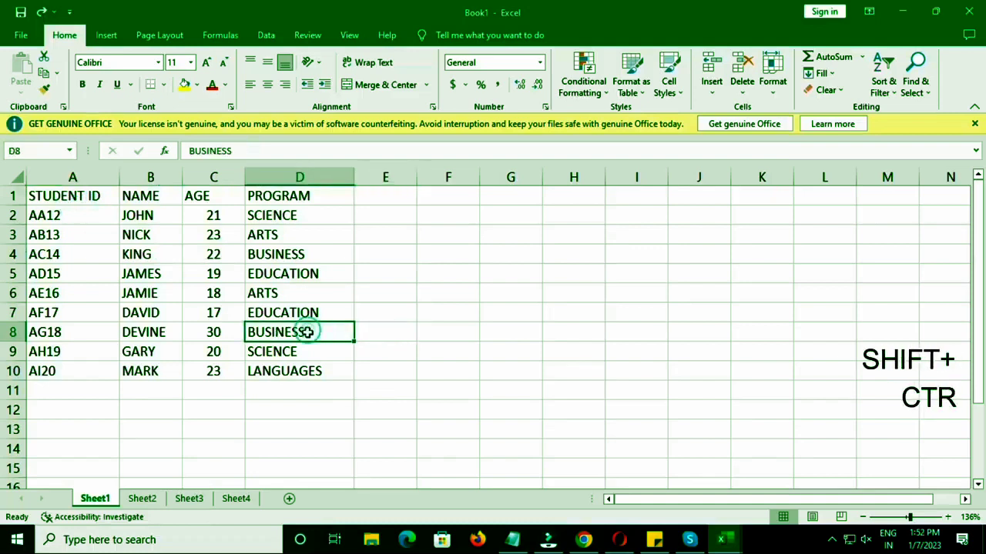
click(370, 337)
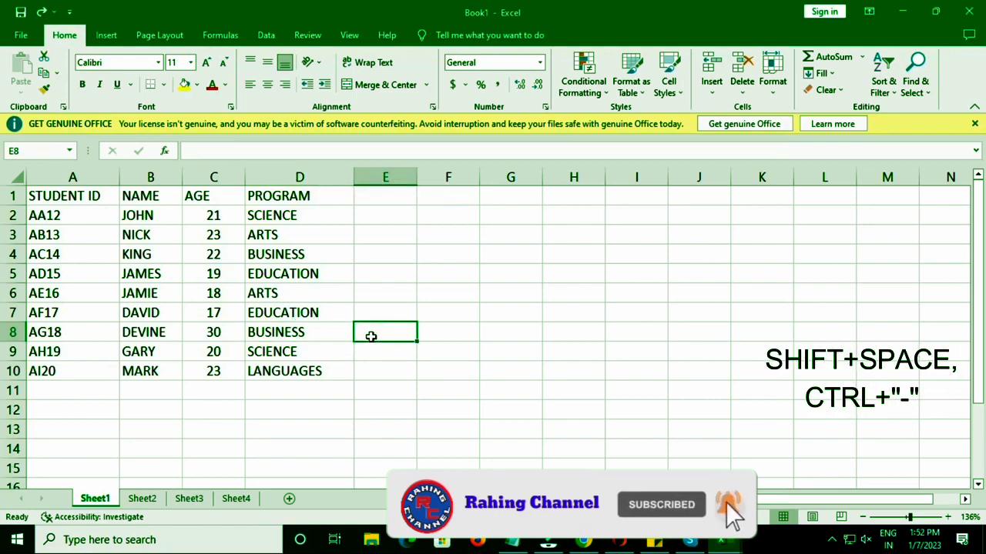
key(shift+space)
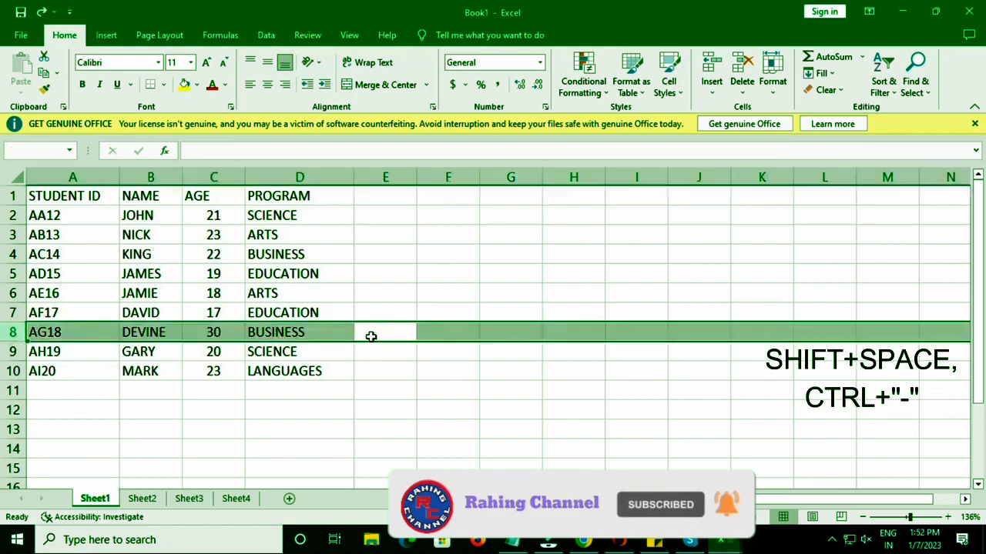
key(ctrl+minus)
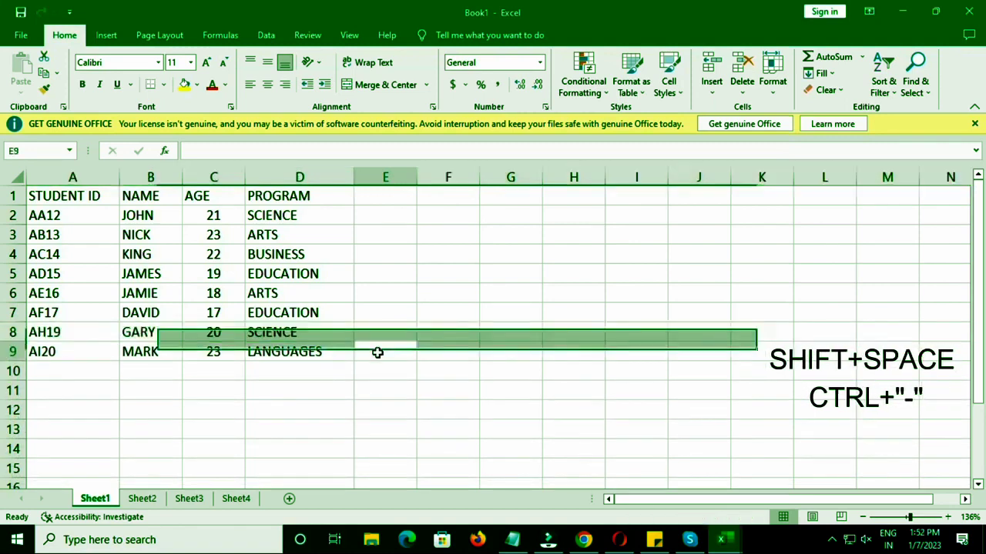
click(378, 351)
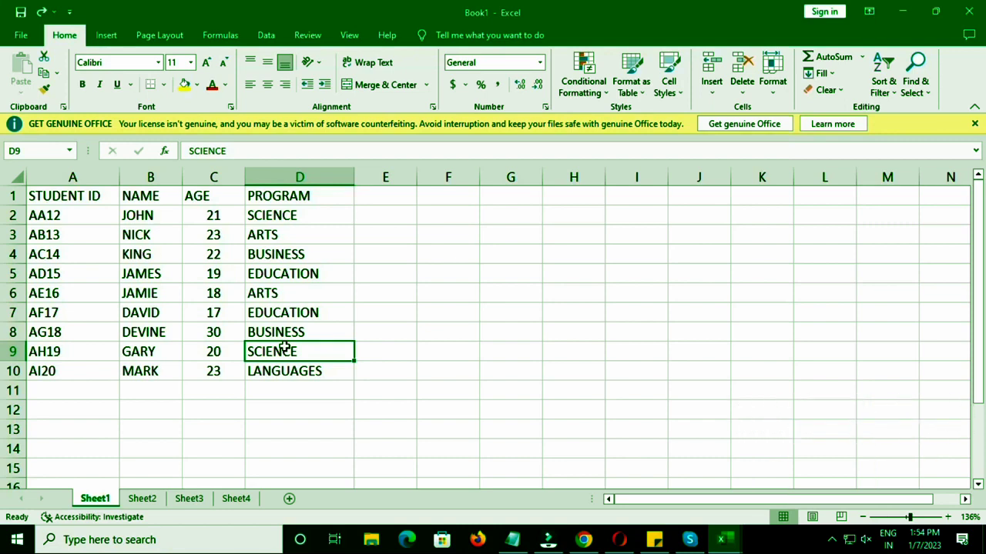
- Move across row 9 to B9, then select the table from A1 down to row 9
key(shift+Tab)
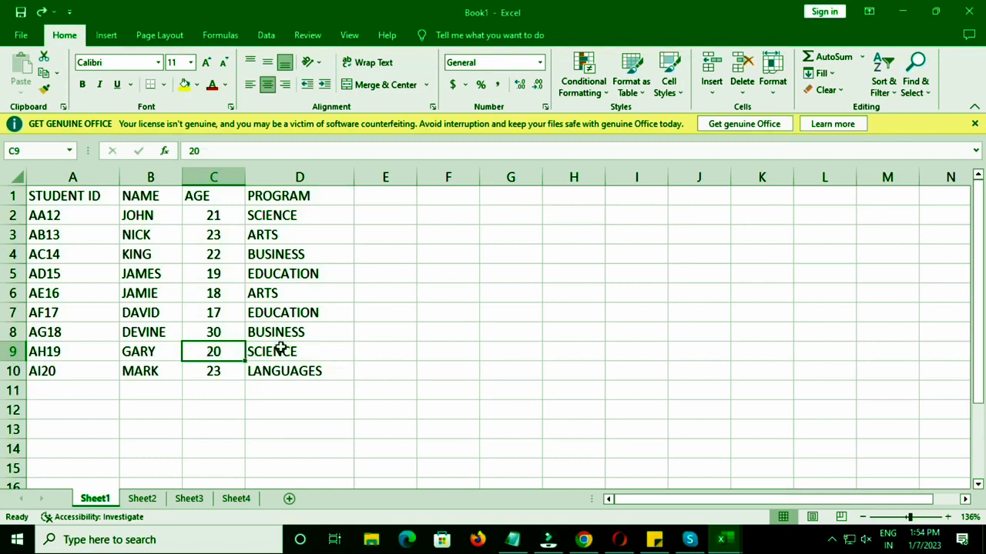
key(shift+Tab)
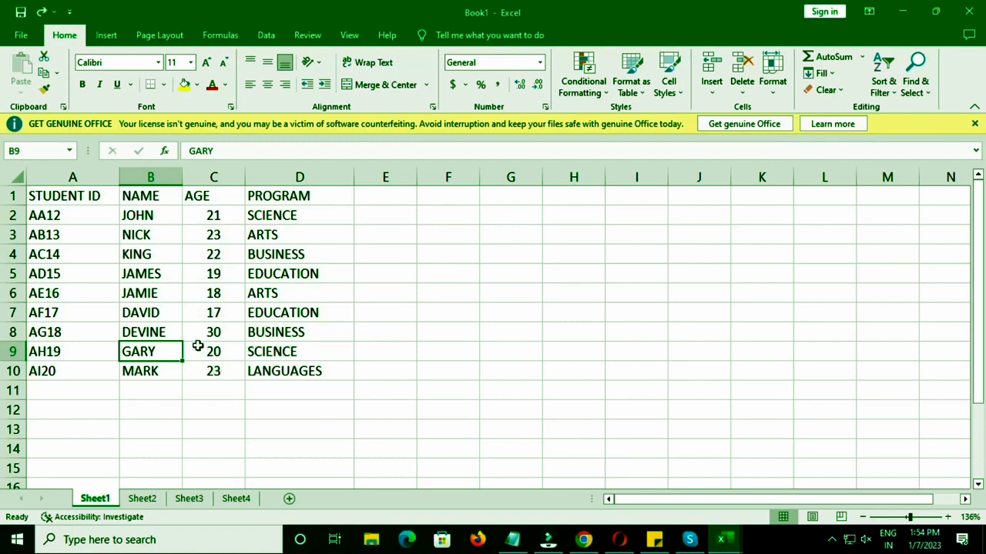
click(308, 355)
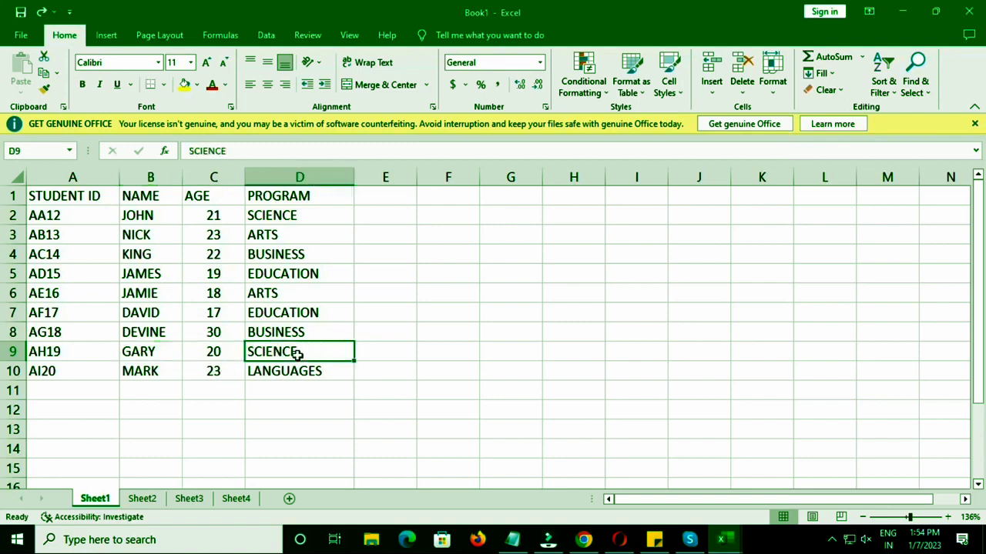
click(154, 351)
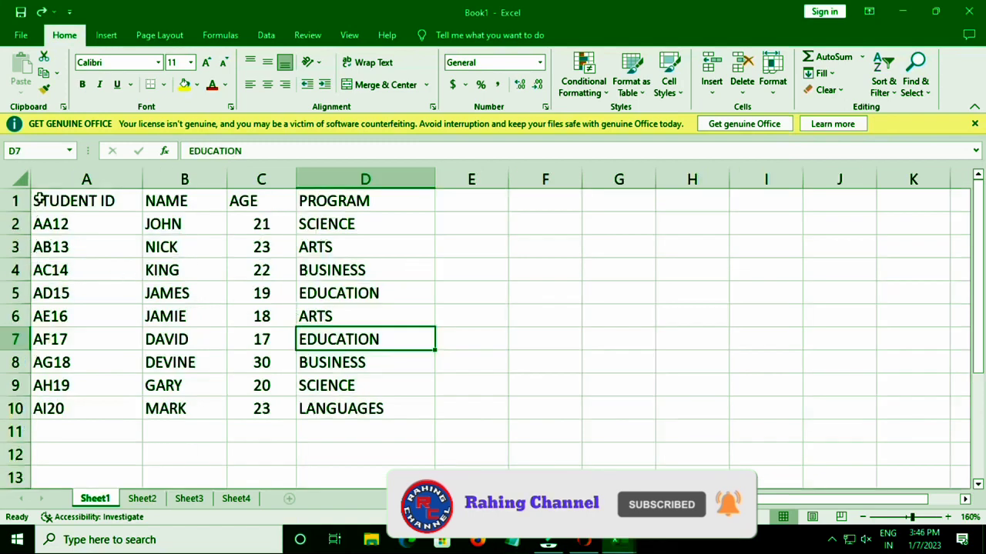
mouse_move(43, 194)
mouse_down()
mouse_move(352, 395)
mouse_move(355, 408)
mouse_up()
- Add a note reading "hard" to the EDUCATION cell D7 and display it
click(383, 340)
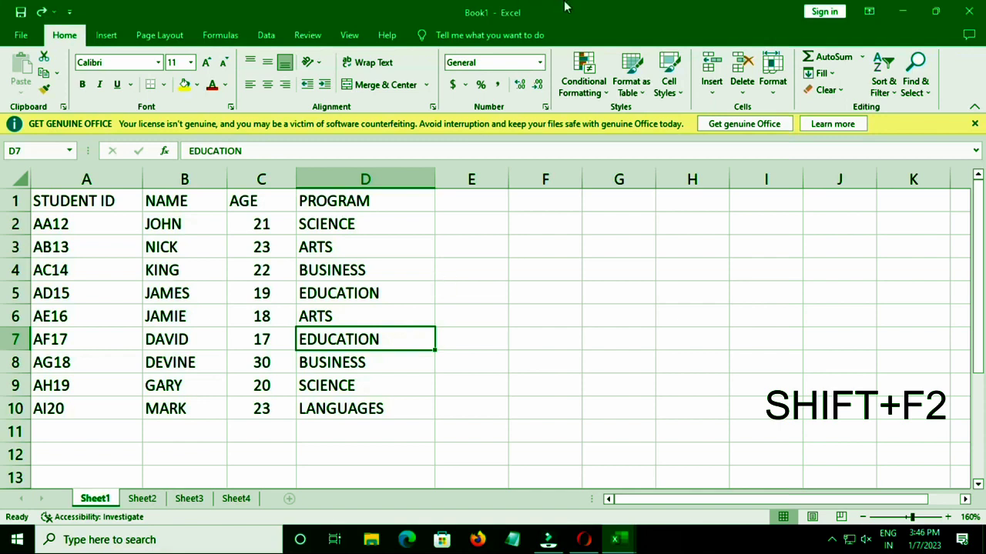
key(shift+F2)
text(hard)
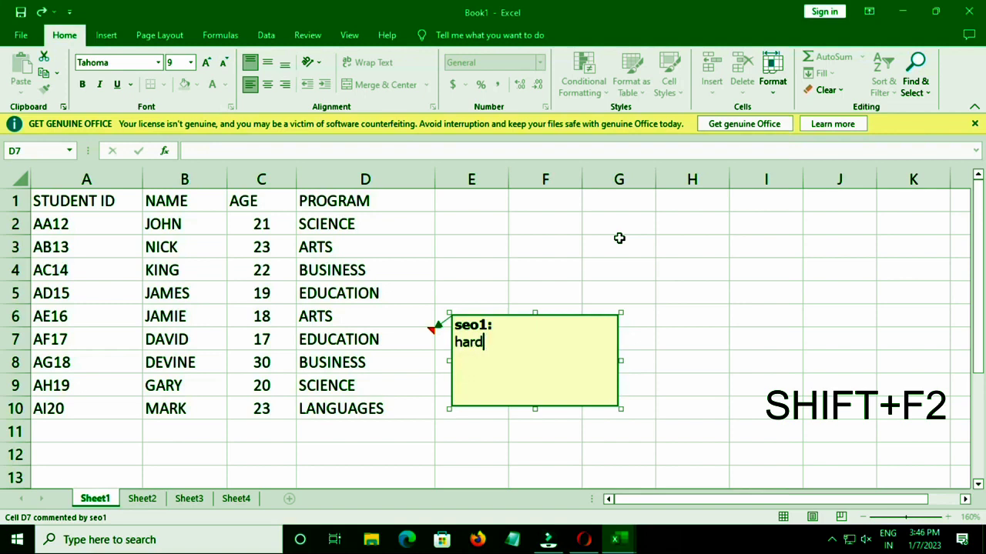
key(Return)
click(697, 380)
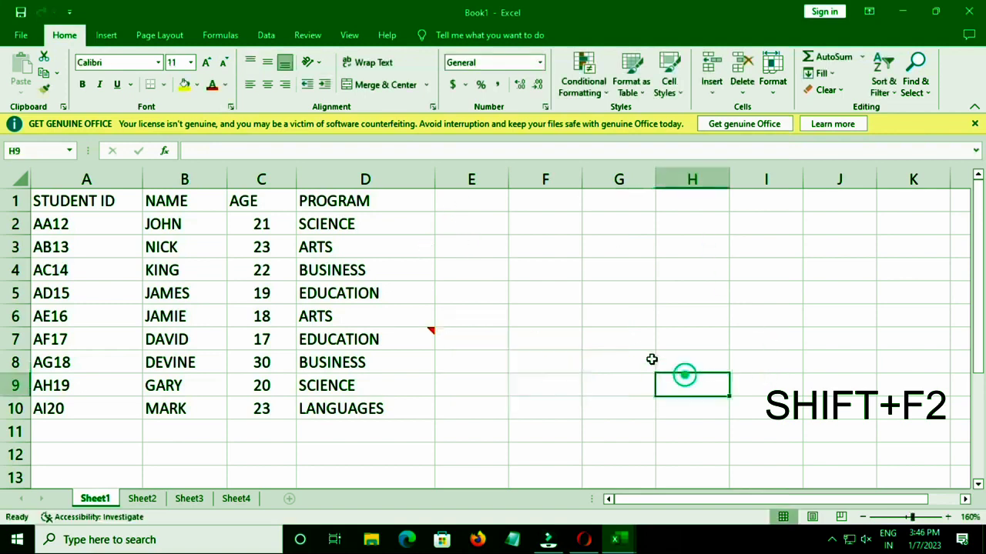
click(398, 344)
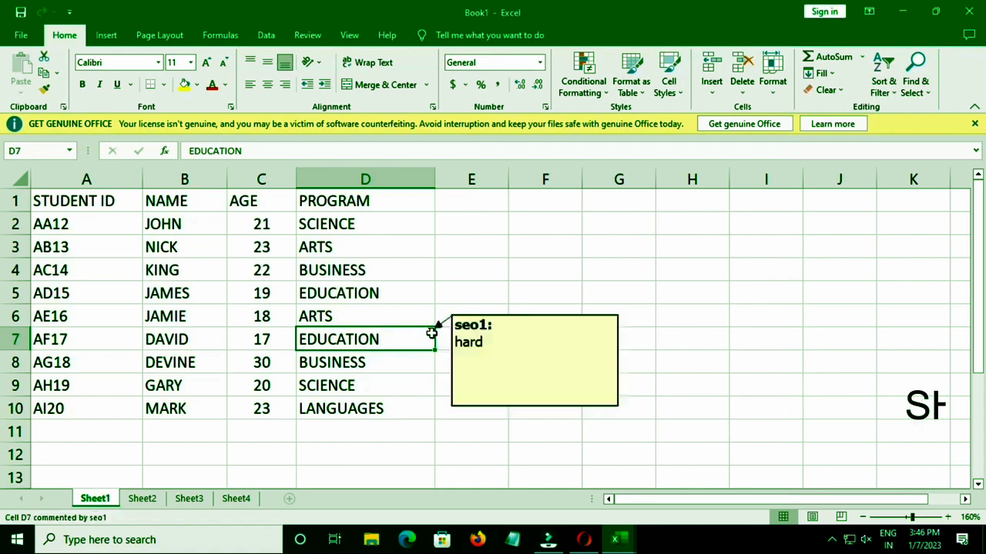
click(443, 323)
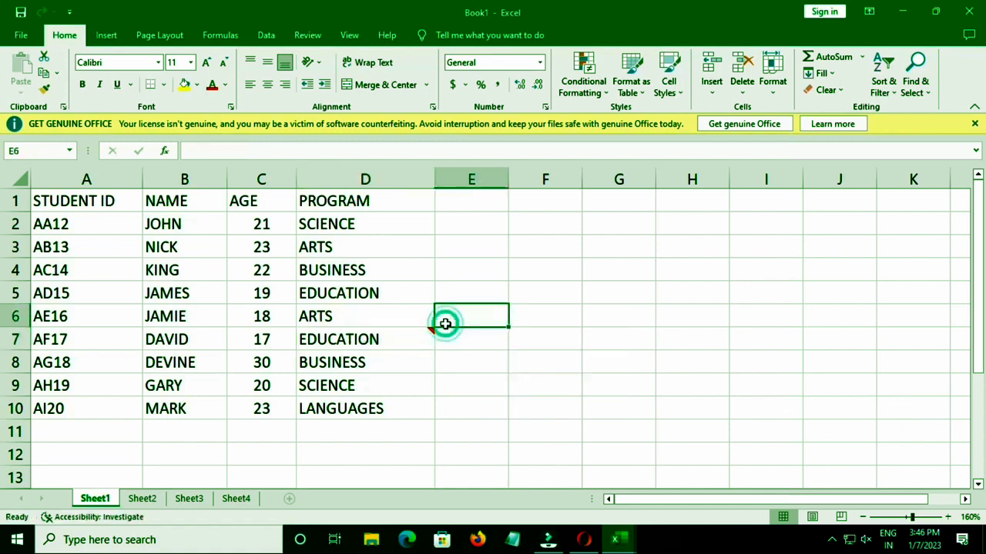
click(385, 341)
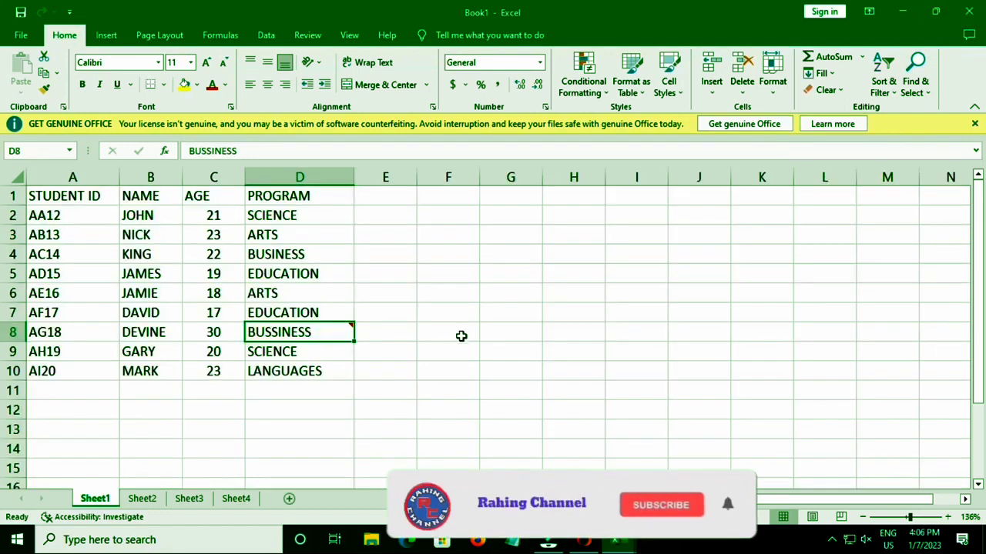
- Delete the misspelled BUSSINESS text from D8, leaving the cell empty
click(324, 314)
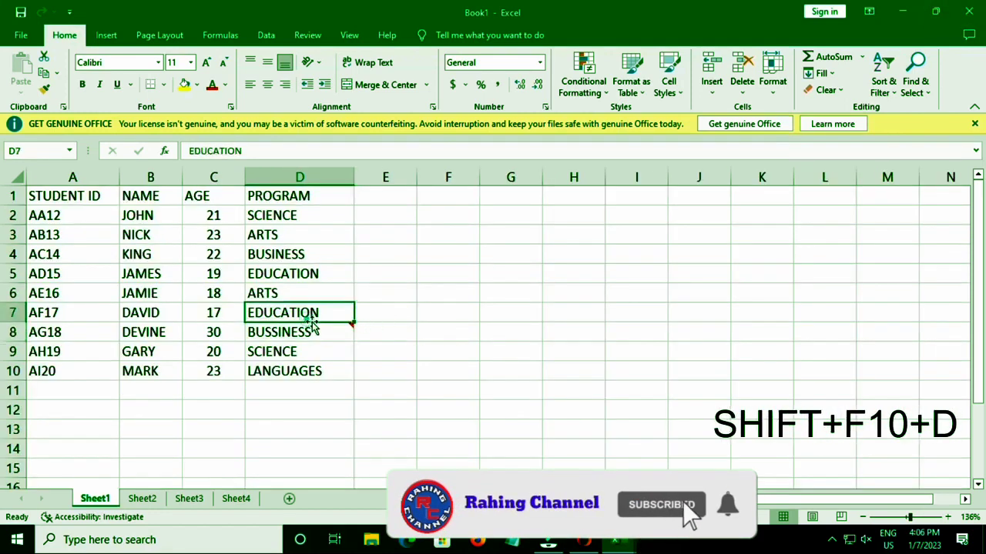
click(320, 330)
mouse_move(353, 324)
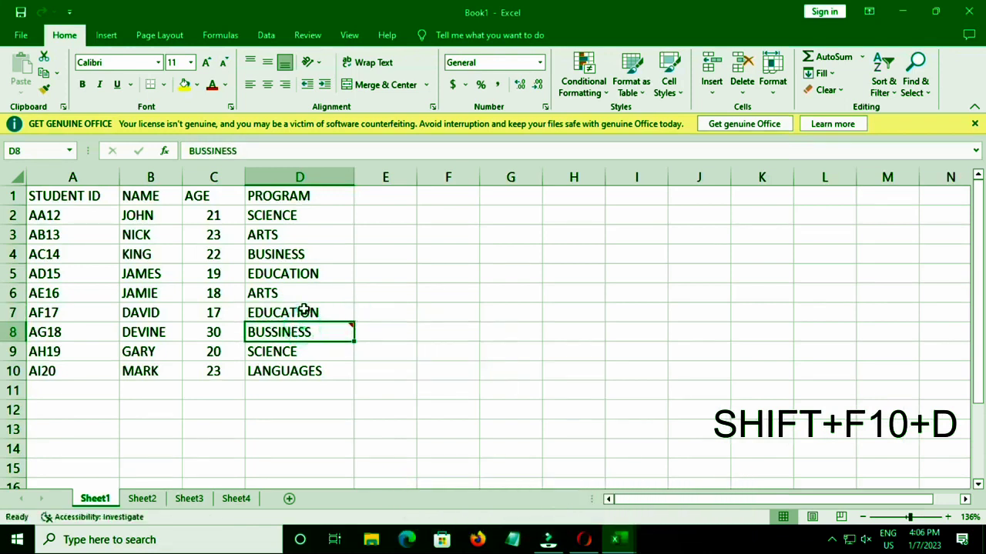
key(Delete)
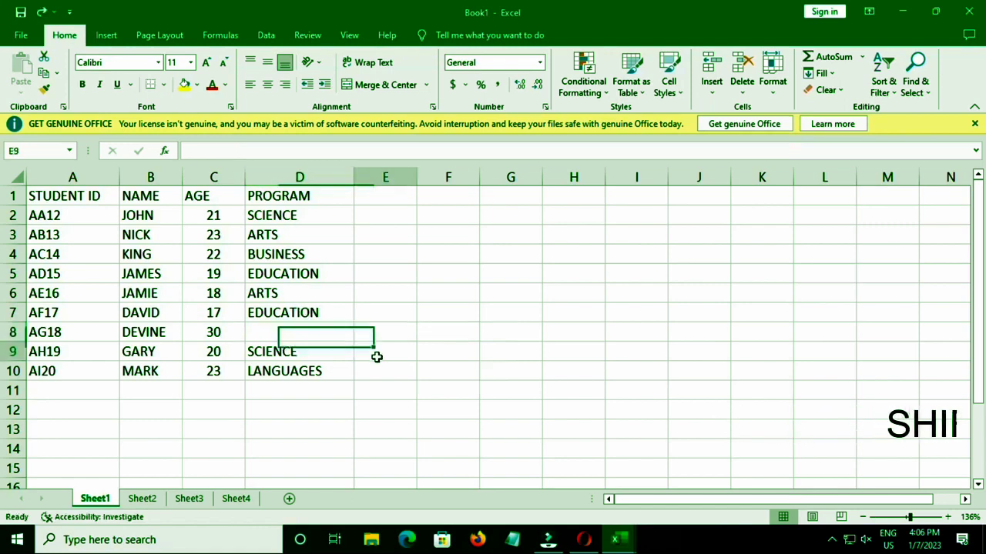
click(376, 354)
click(319, 332)
click(396, 336)
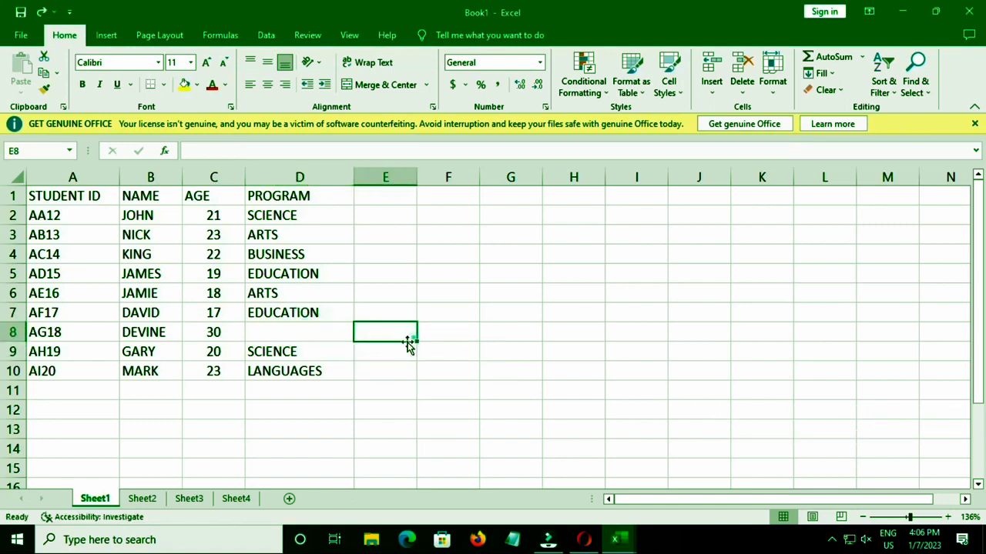
click(328, 333)
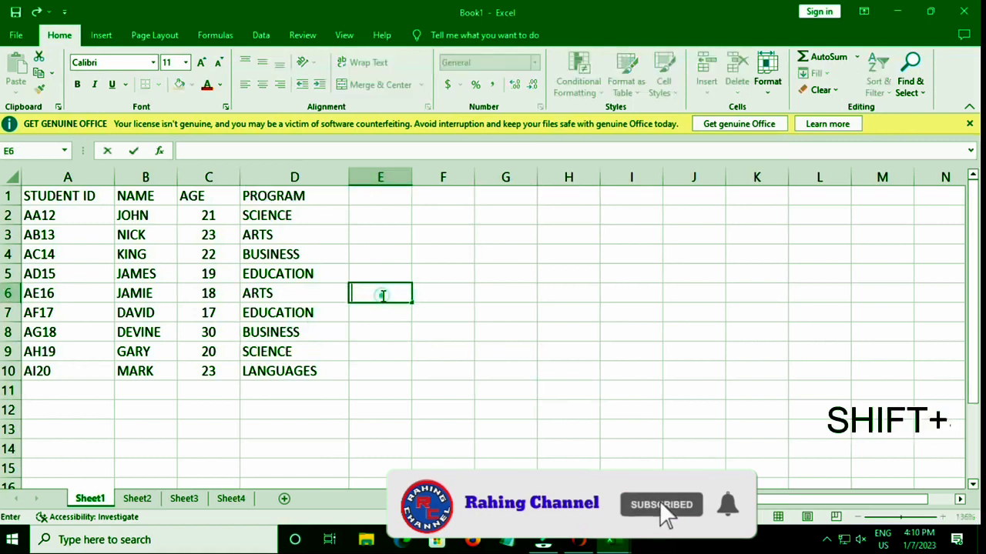
- Select the whole of row 6 from cell E6 with Shift+Space, then clear the selection
click(367, 290)
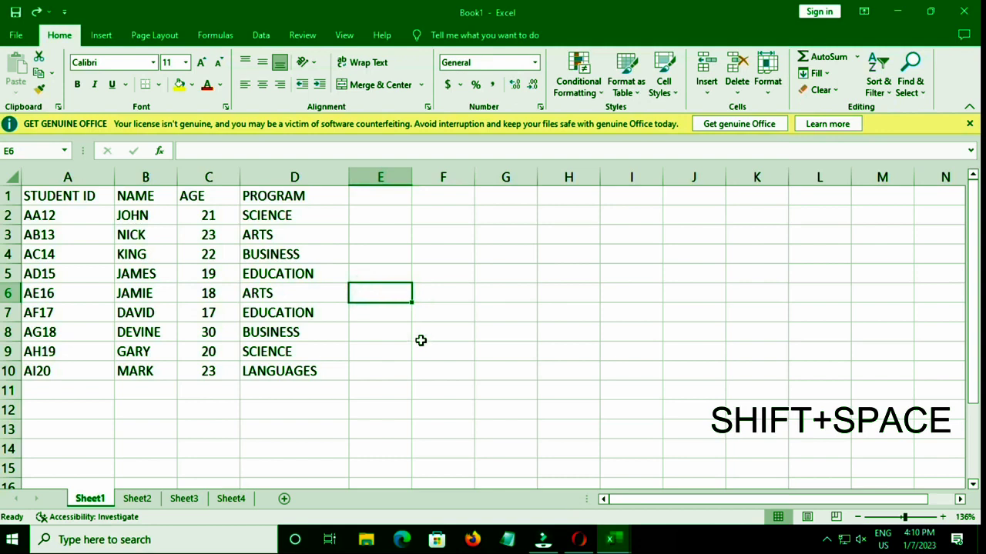
key(shift+space)
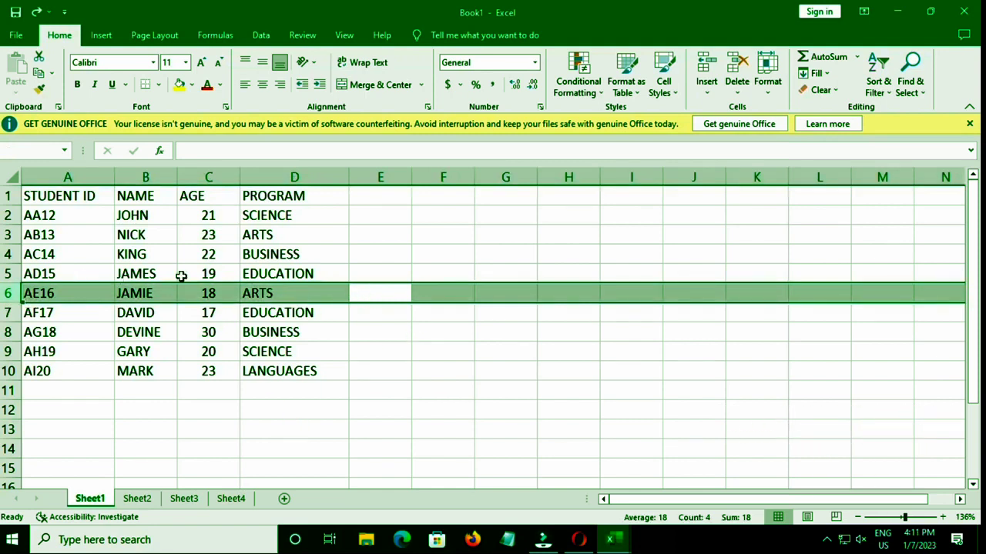
click(394, 319)
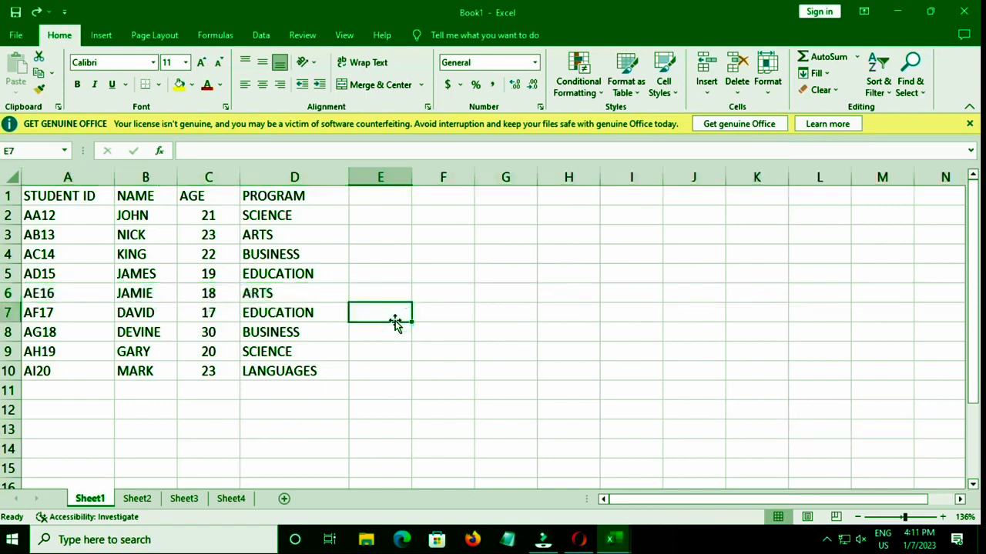
- From D8, show and dismiss the Data tab shortcut letters, then select the whole table
click(355, 332)
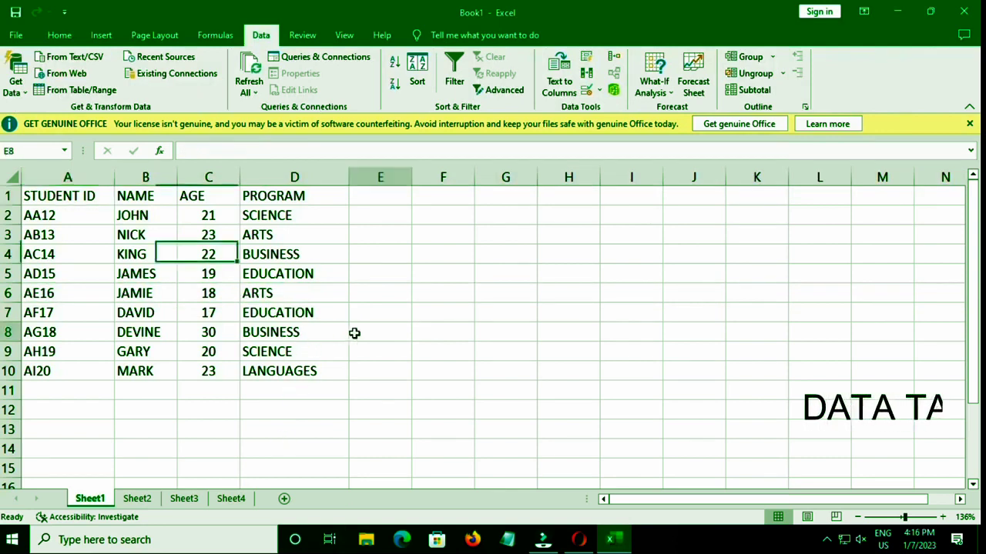
click(328, 331)
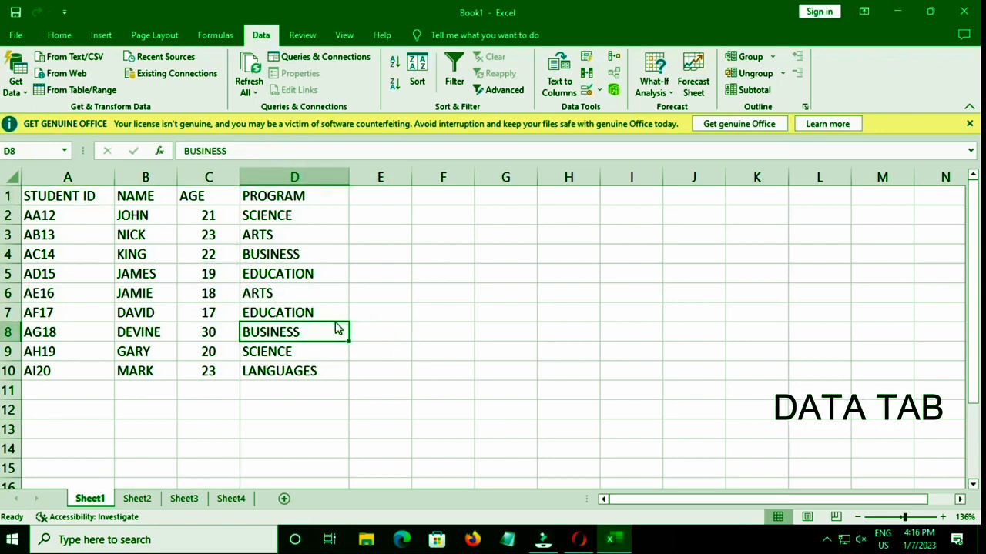
key(alt+a)
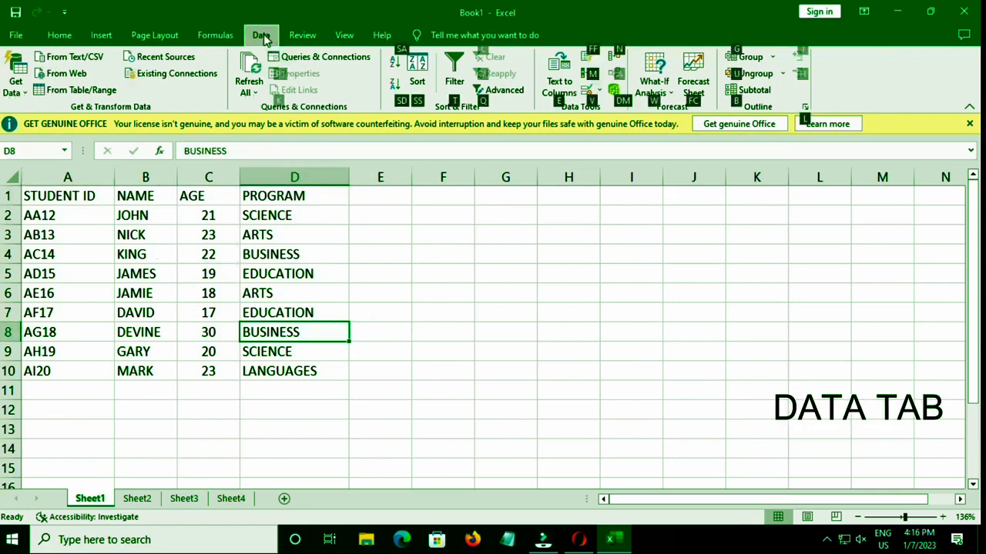
click(261, 38)
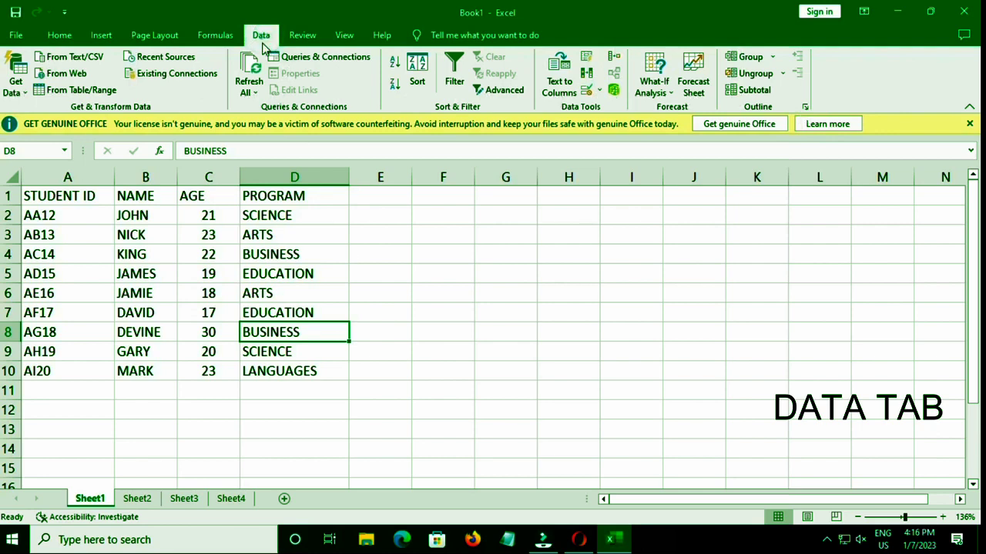
key(ctrl+a)
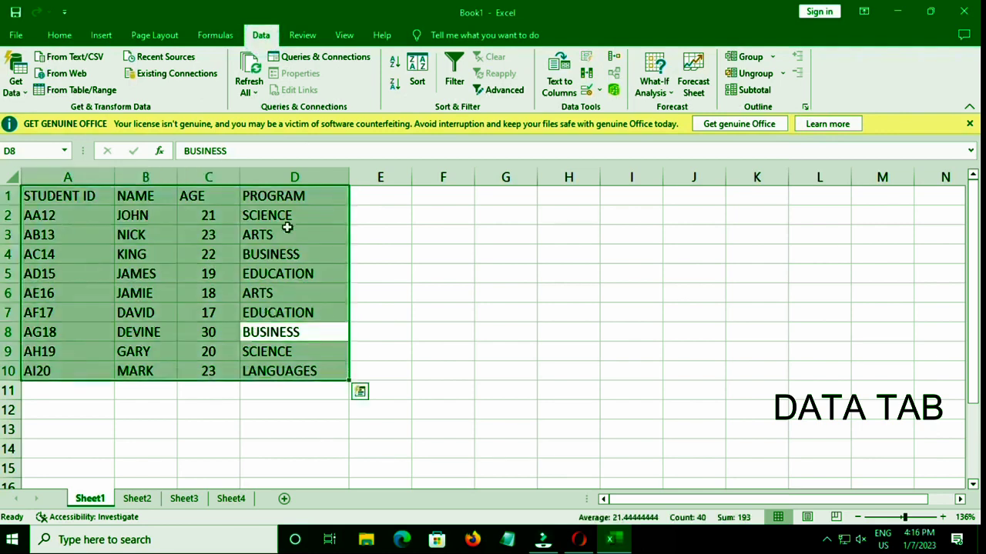
click(287, 331)
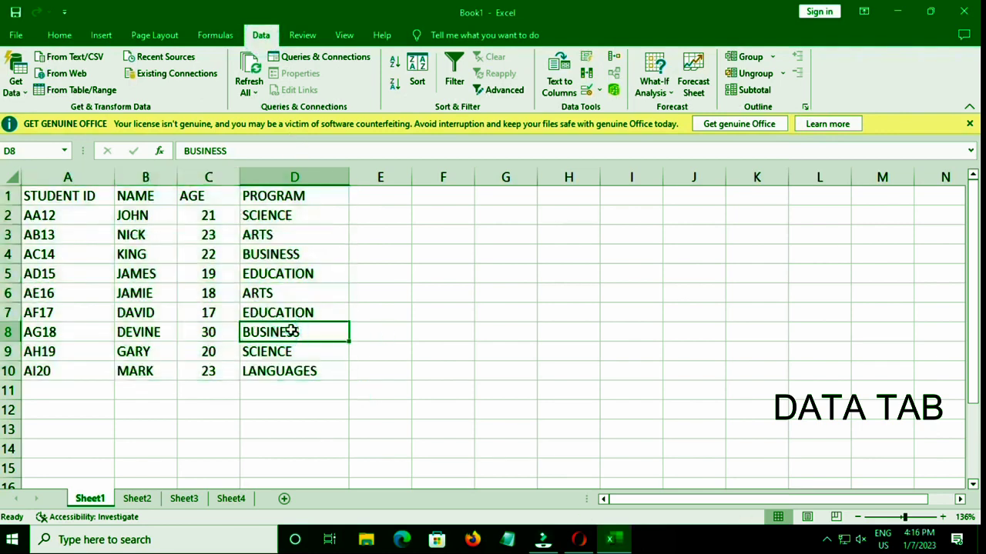
- Repeat the table selection and Data shortcut letters, then show View tab shortcut letters from D8
key(ctrl+a)
click(292, 332)
key(alt+a)
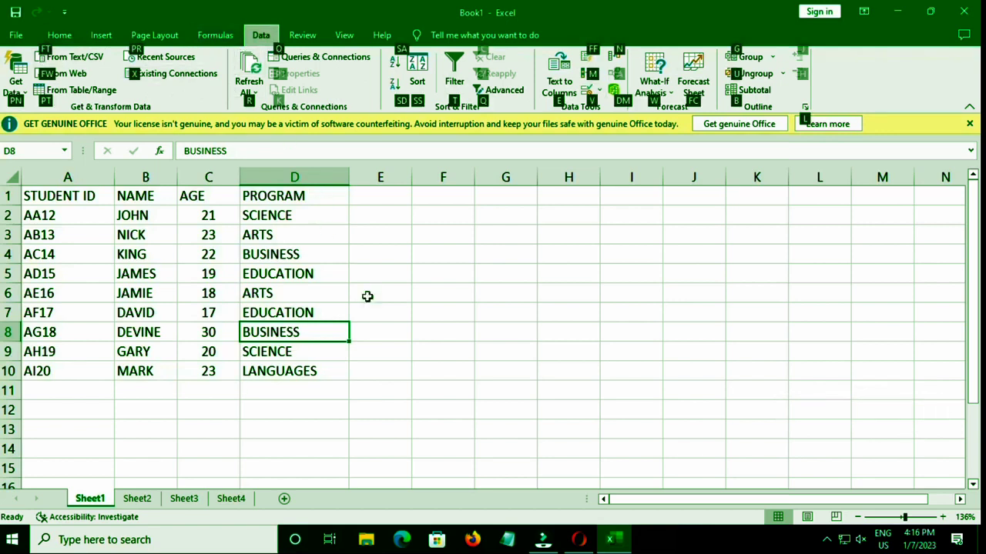
click(386, 345)
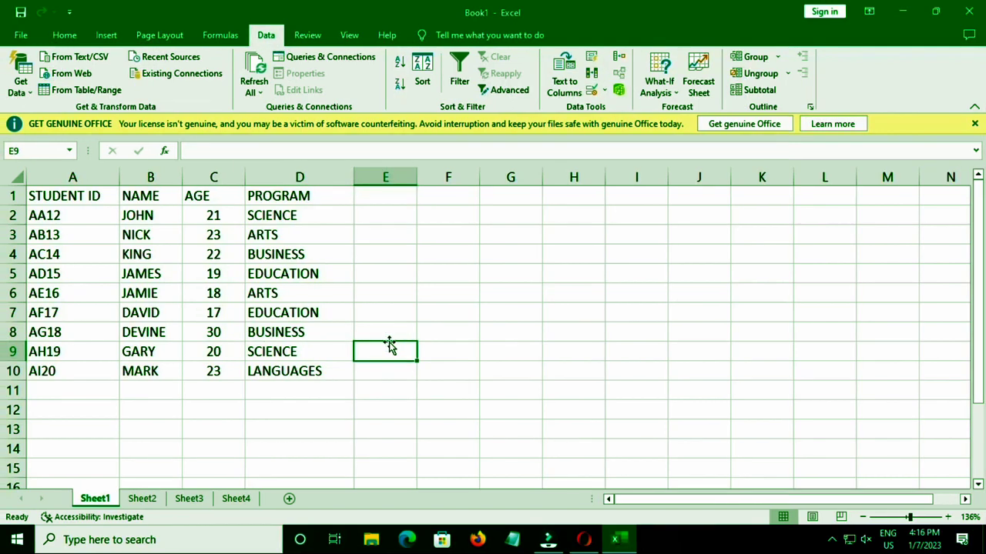
click(287, 331)
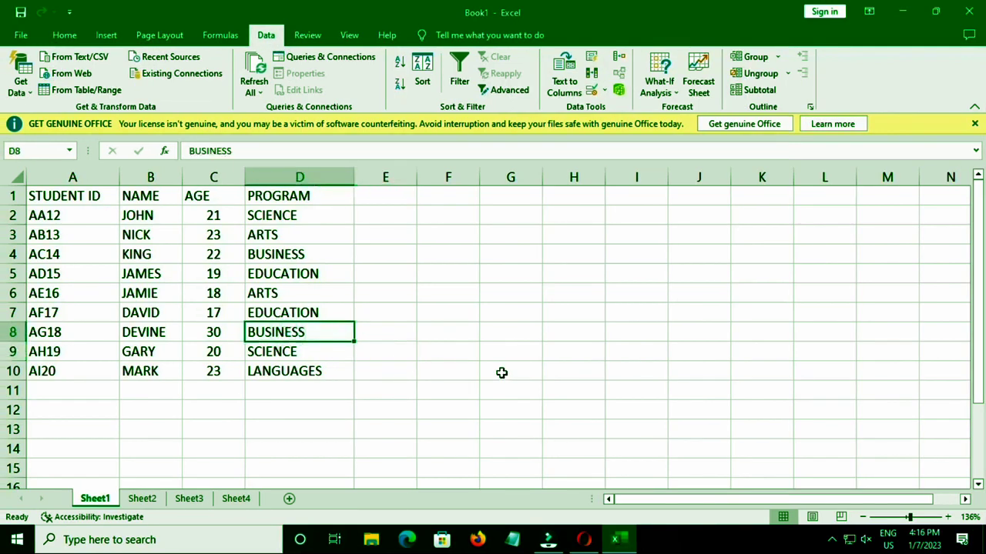
key(alt+w)
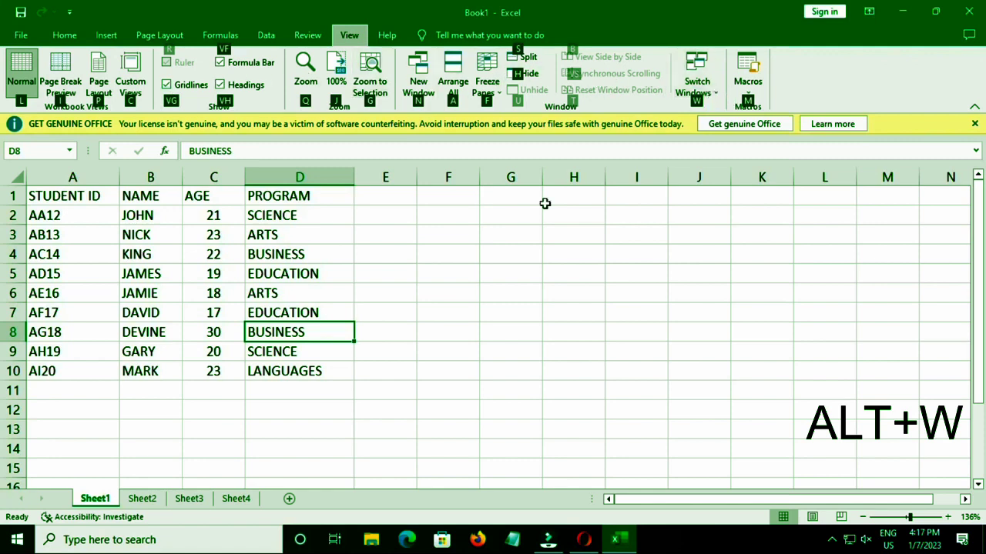
- Dismiss the View shortcut letters, select E5, and show the Formulas tab shortcut letters
click(442, 321)
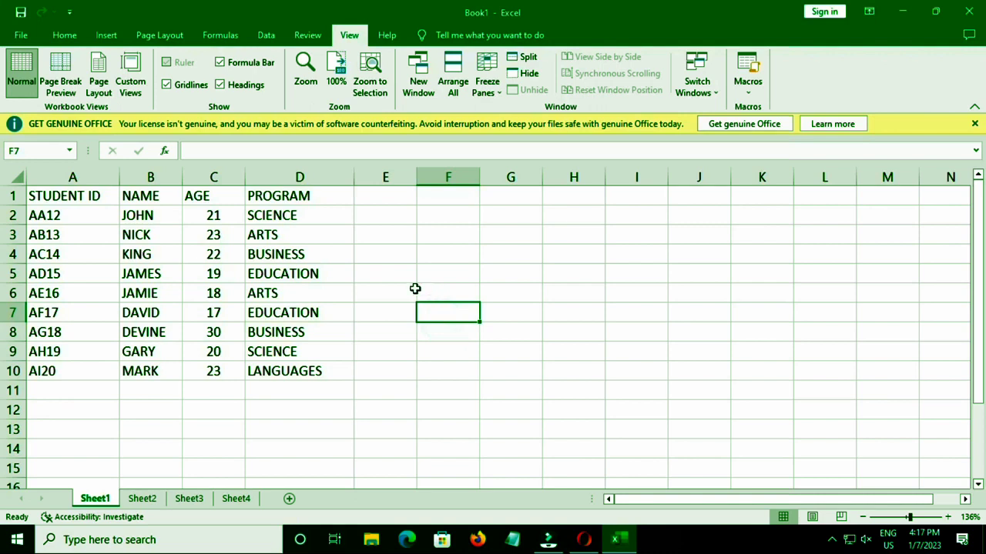
click(386, 282)
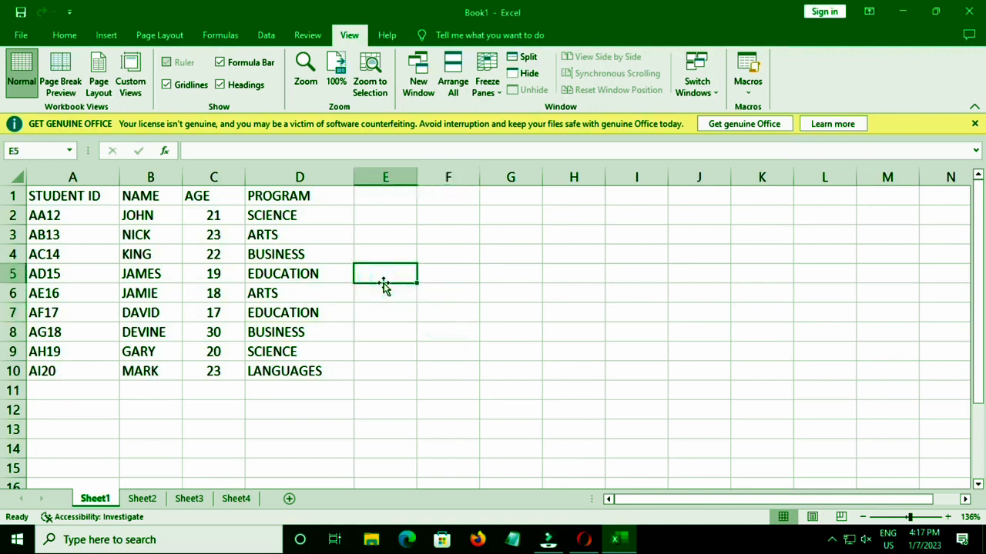
key(alt+m)
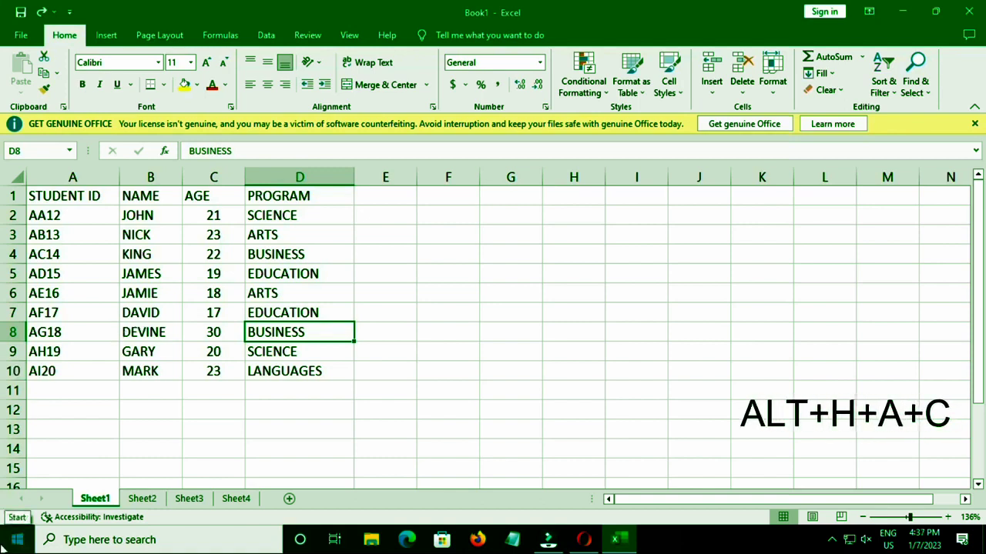
- Centre-align SCIENCE in D9 using Alt, H, A, C
drag(46, 195, 313, 371)
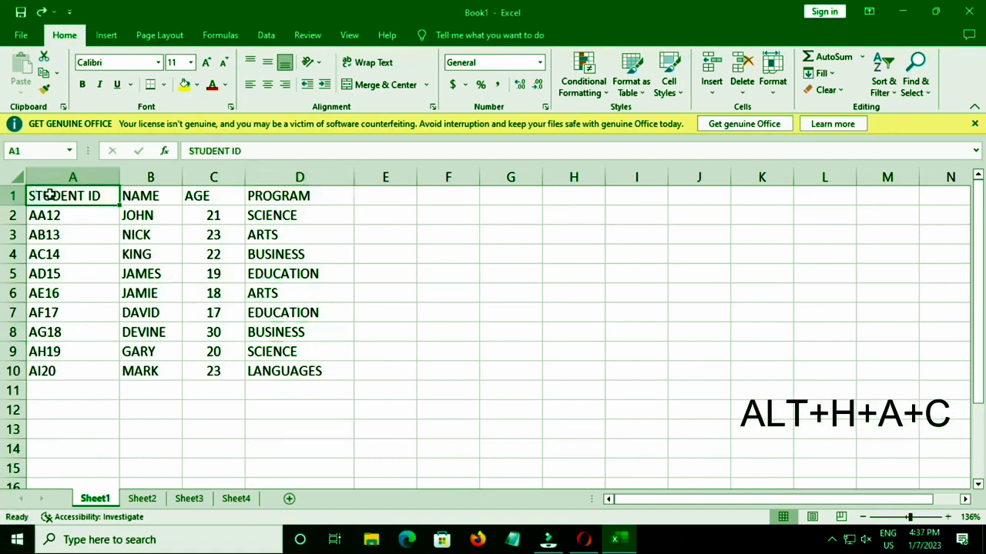
click(313, 348)
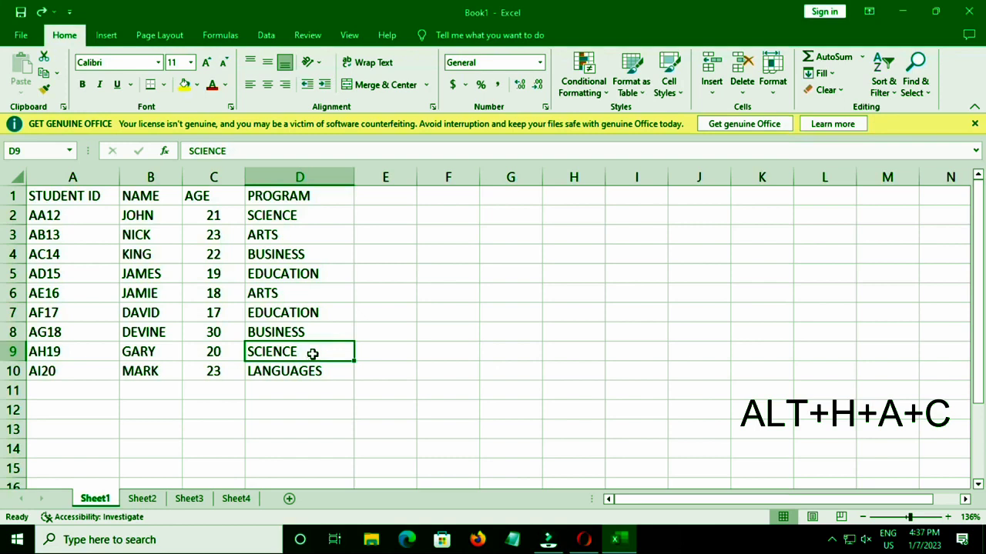
key(alt)
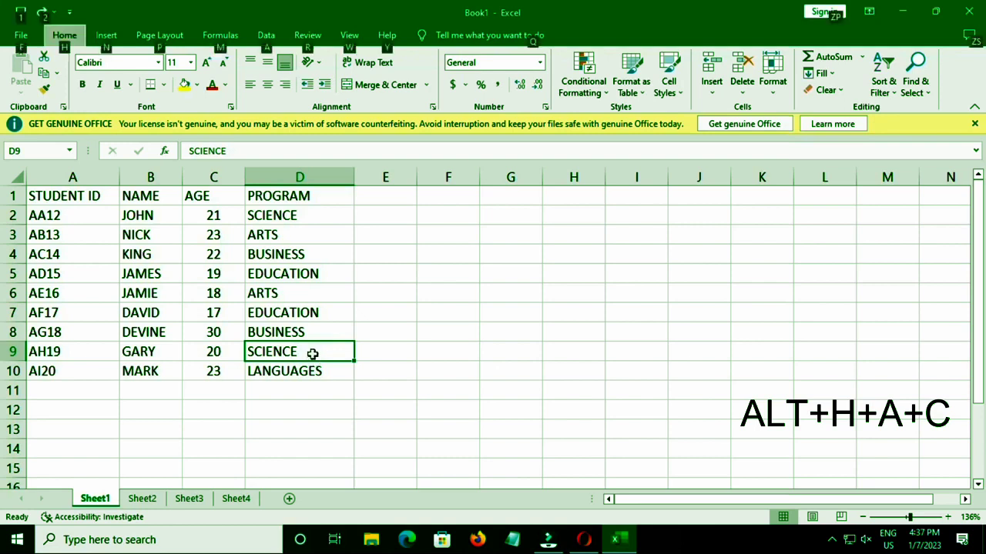
key(h)
key(a)
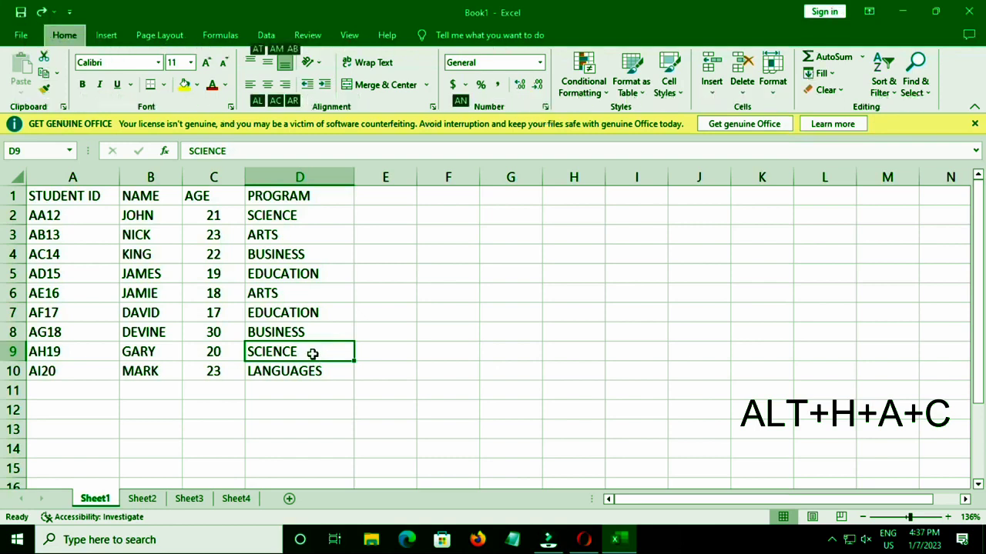
key(c)
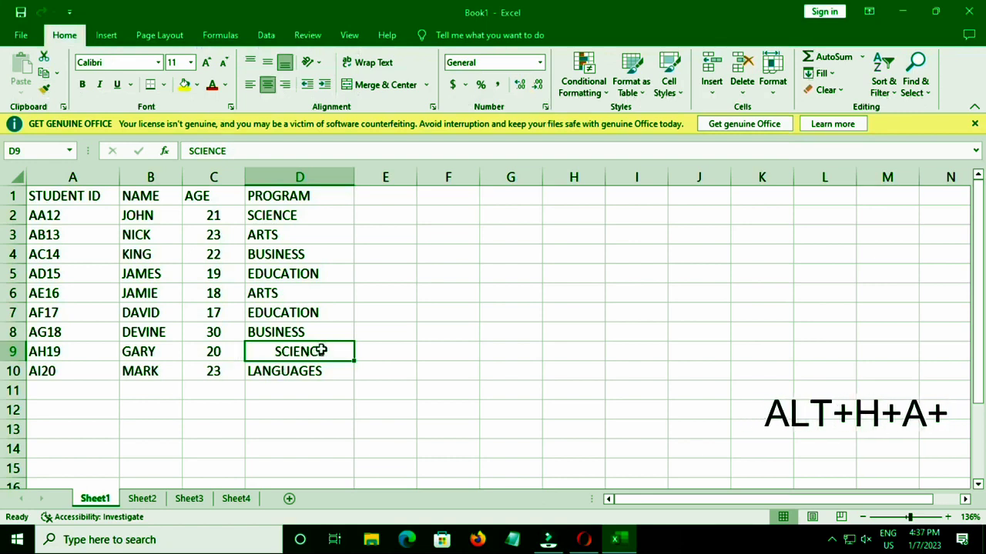
click(320, 349)
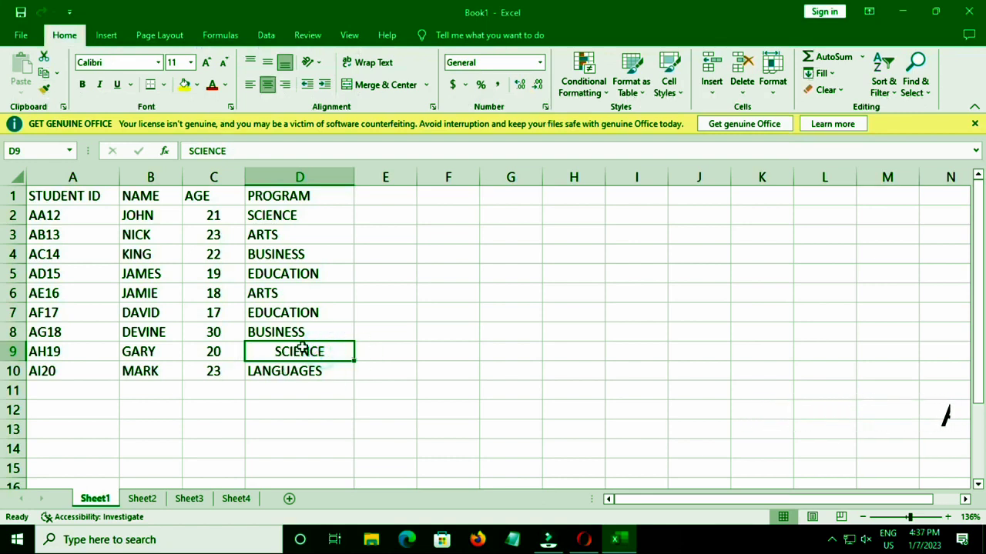
click(365, 352)
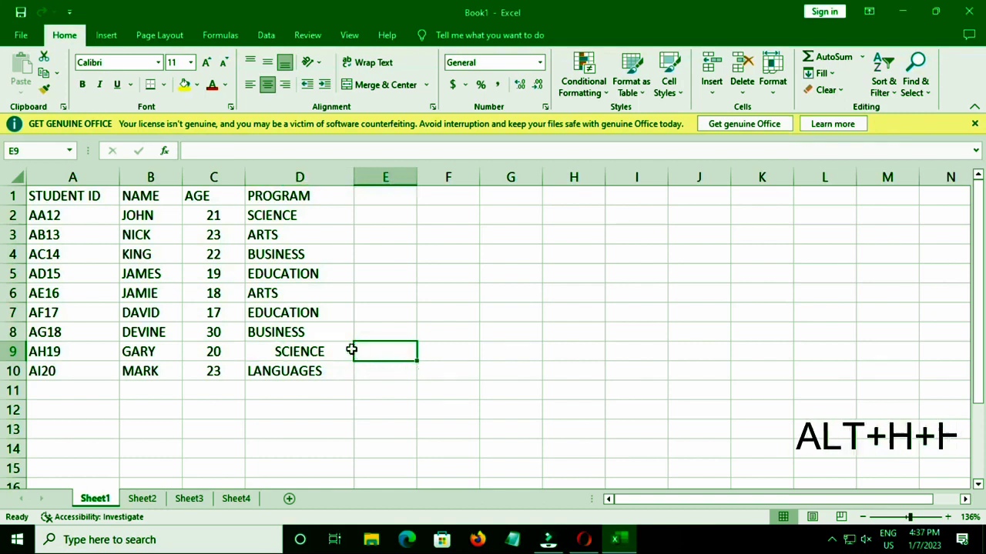
- Select the EDUCATION cell D7 and bring up the Home tab shortcut letters
click(299, 316)
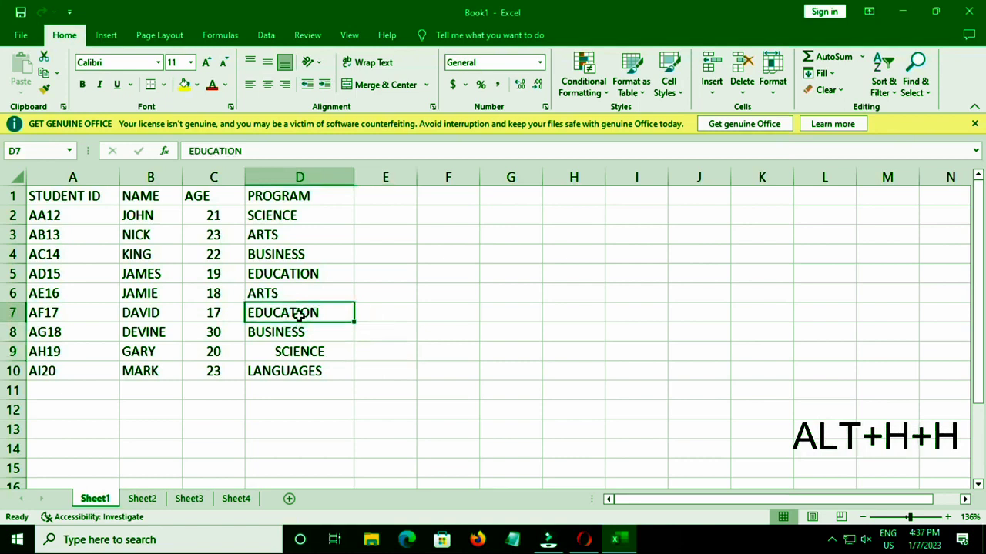
key(alt)
key(h)
key(h)
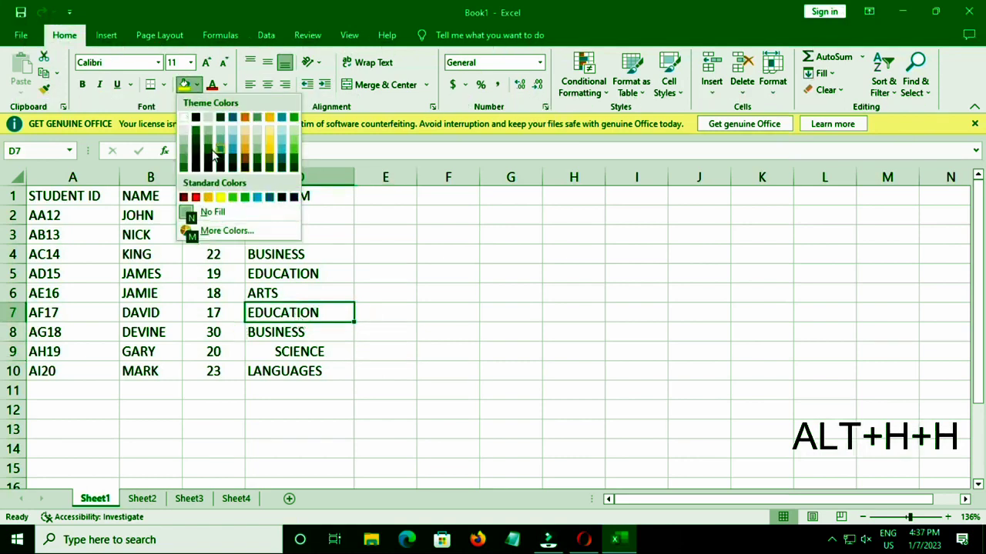
- Fill the EDUCATION cell D7 with the standard Red colour
click(201, 198)
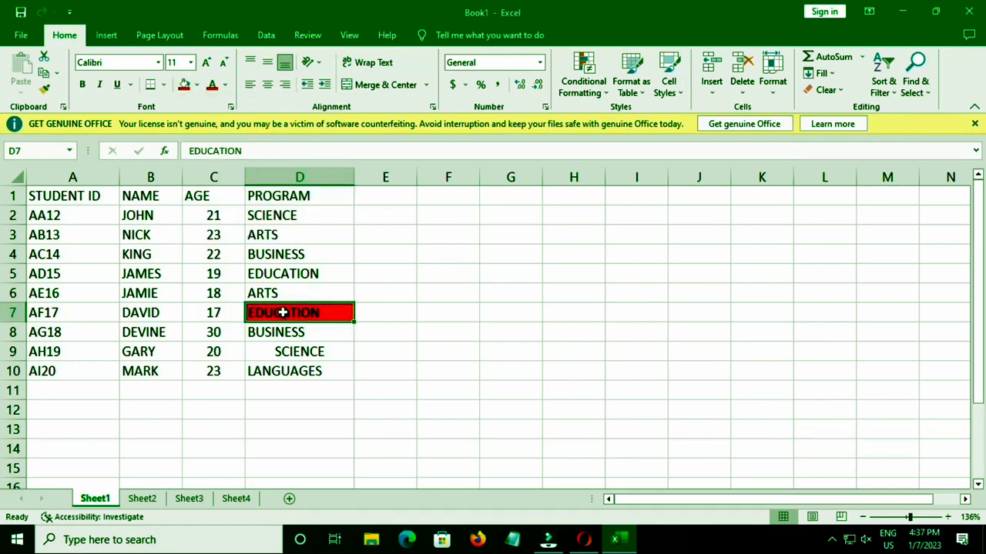
click(393, 316)
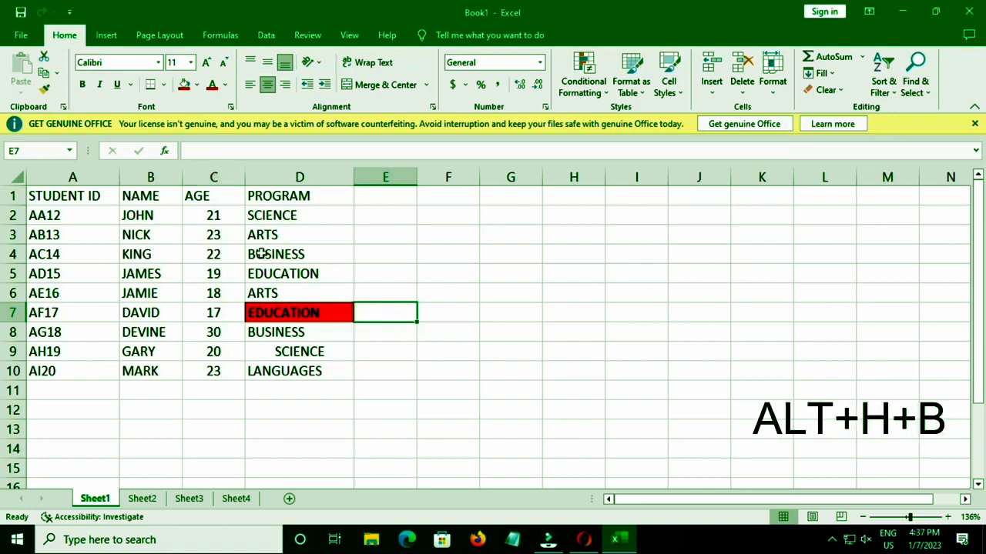
- Apply Thick Outside Borders to EDUCATION cell D5 via Alt, H, B, then select B7
click(283, 272)
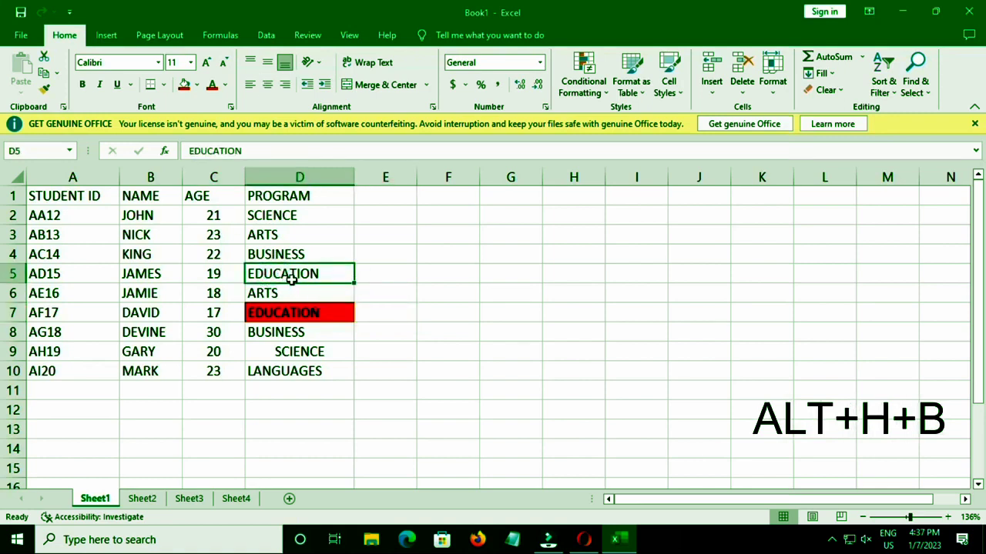
key(alt)
key(h)
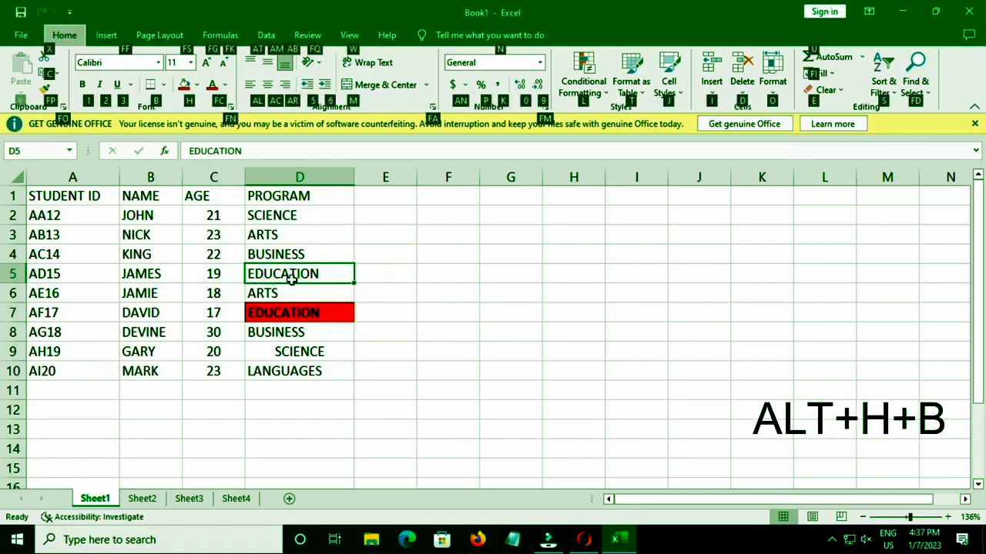
key(b)
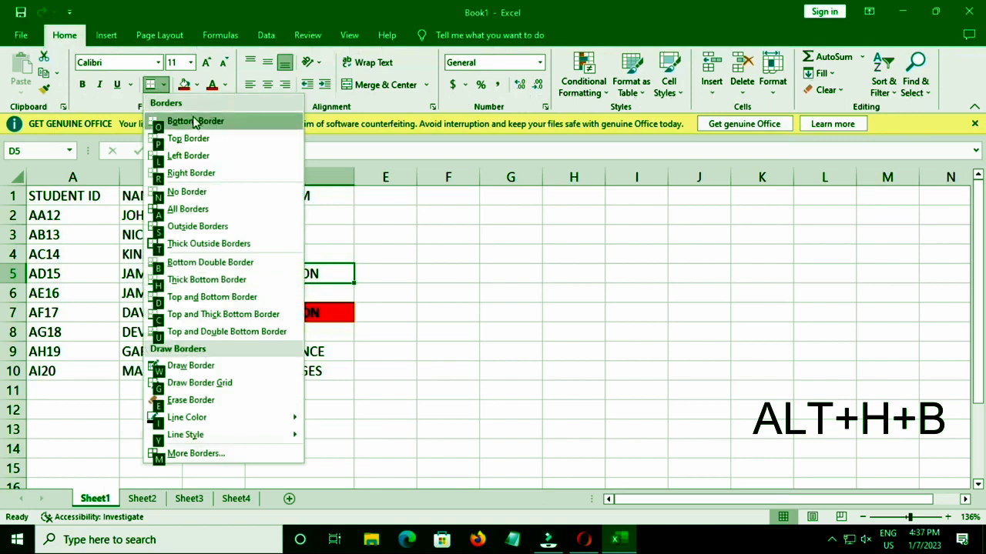
mouse_move(185, 434)
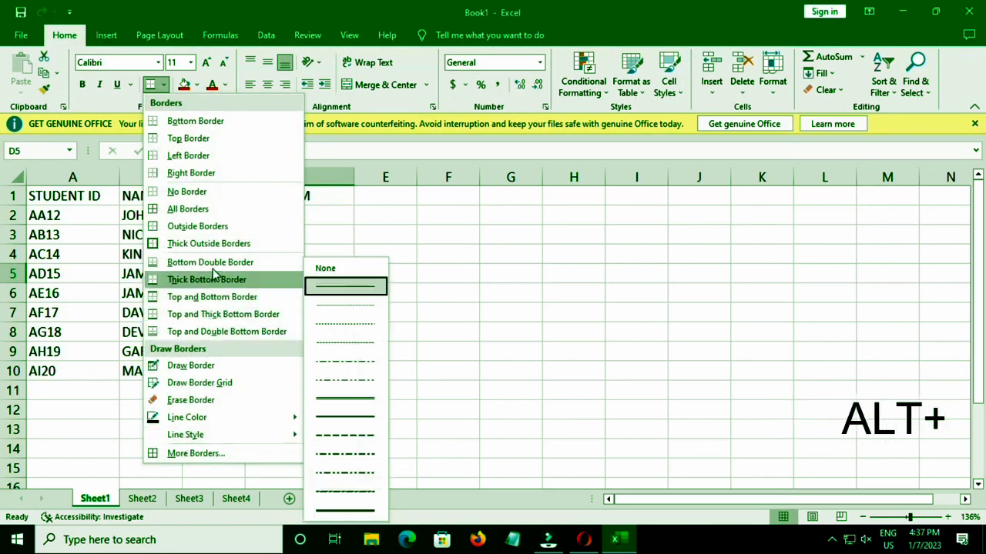
click(213, 244)
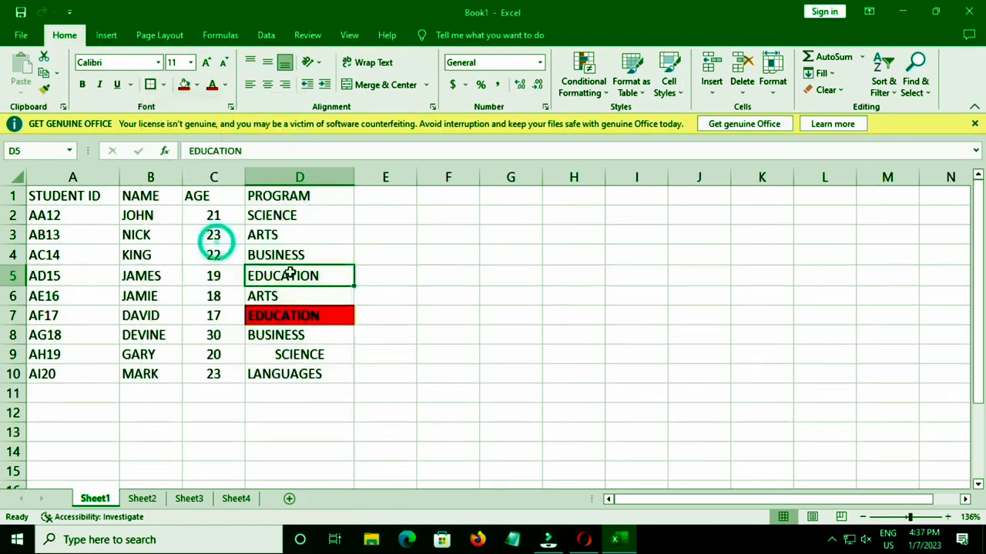
click(511, 353)
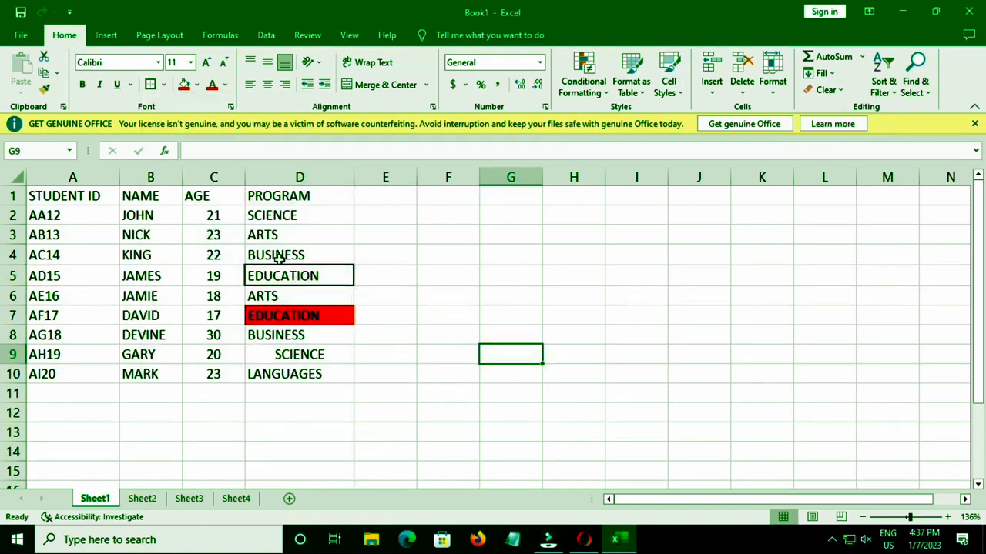
click(199, 314)
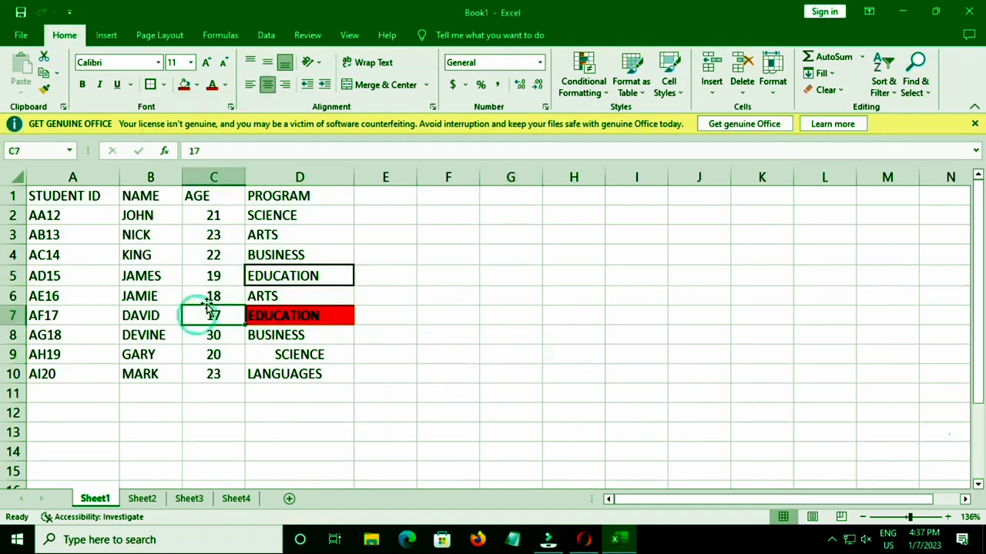
click(147, 315)
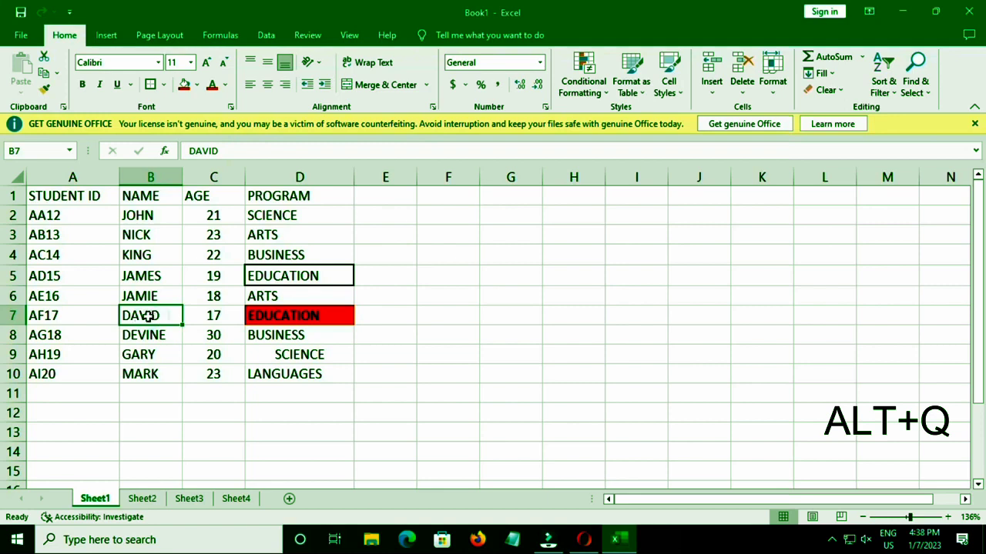
key(alt)
key(q)
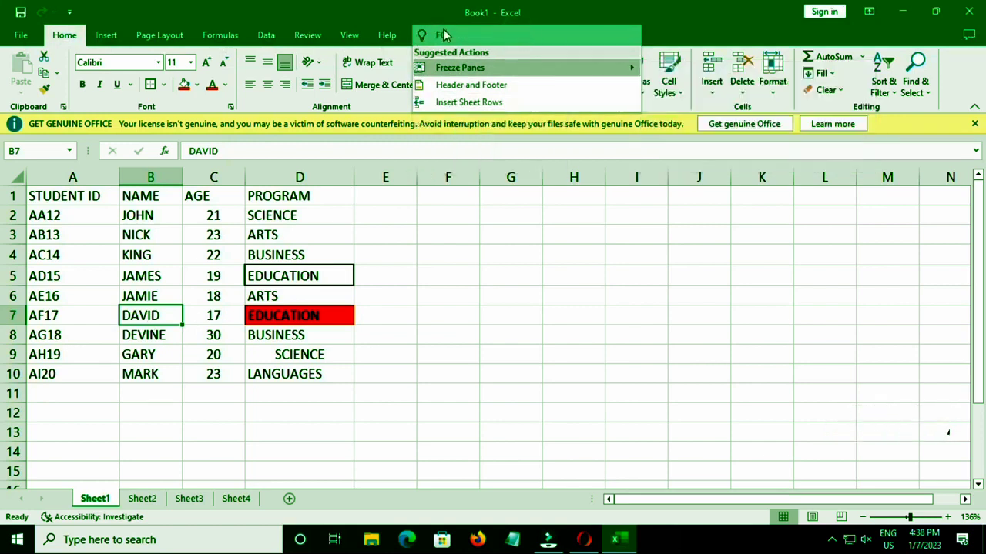
text(FGR)
key(BackSpace)
key(BackSpace)
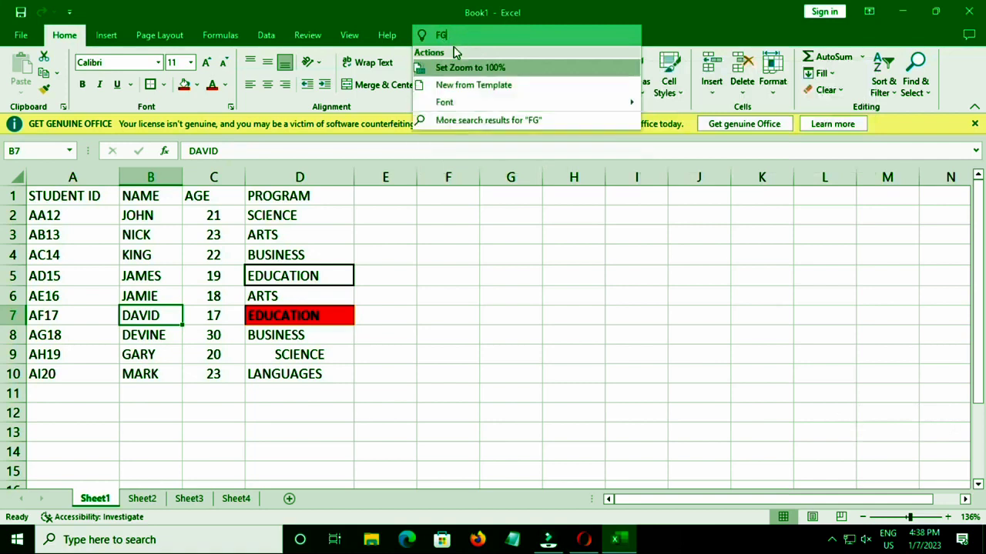
key(BackSpace)
click(391, 249)
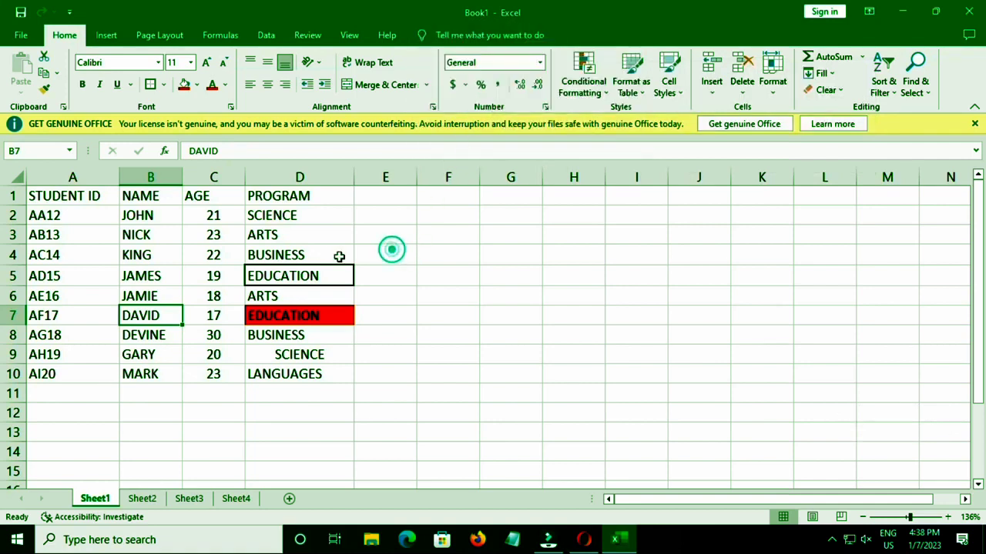
click(163, 254)
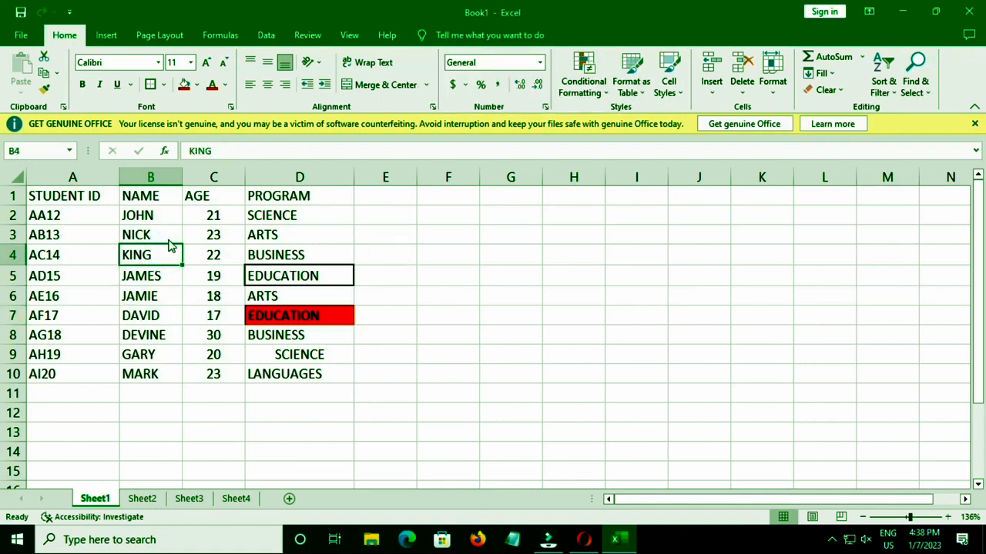
key(alt)
key(h)
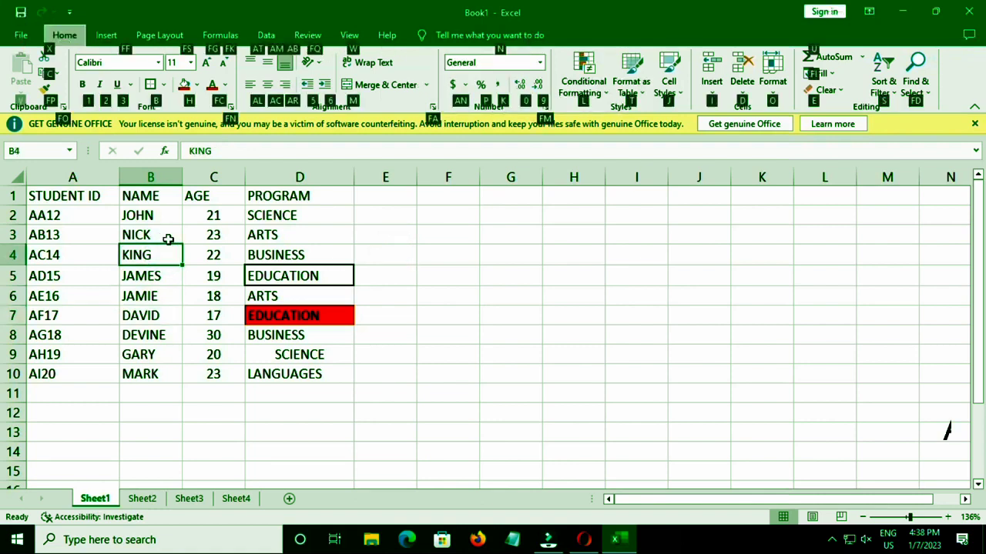
key(d)
key(c)
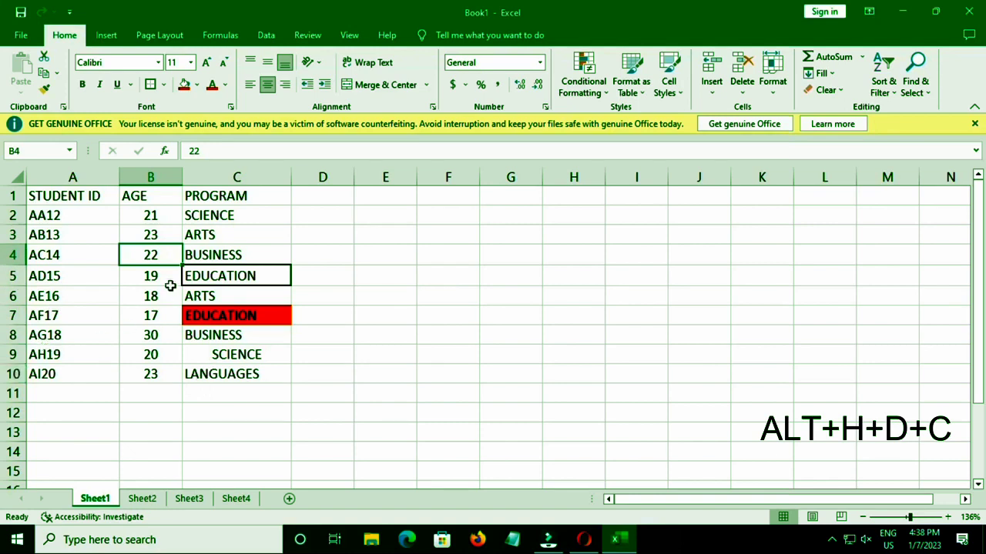
click(321, 201)
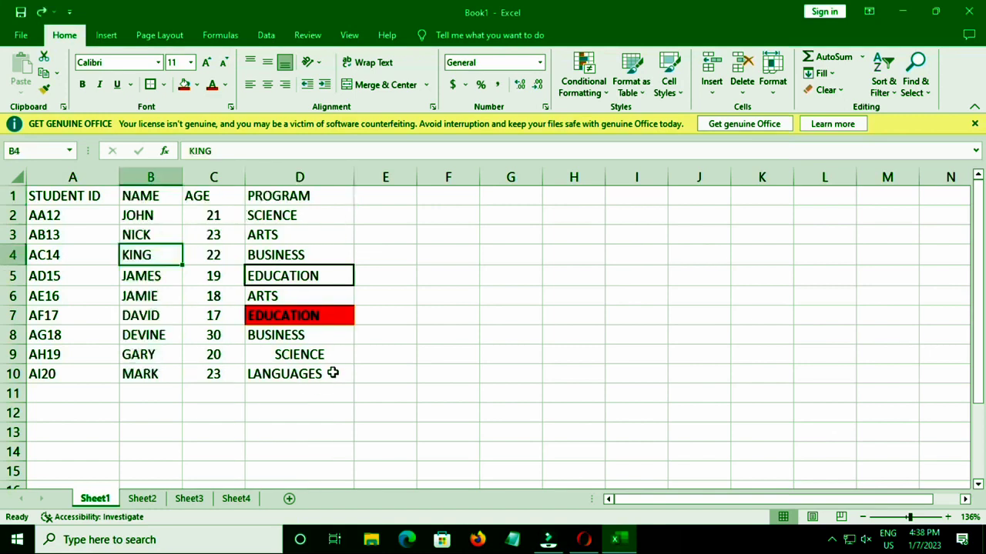
click(155, 359)
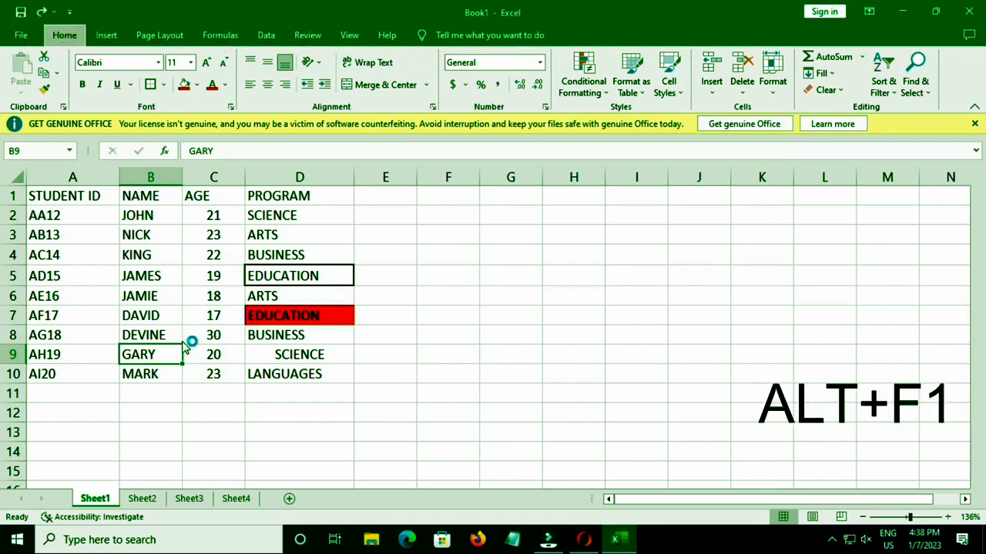
key(F1)
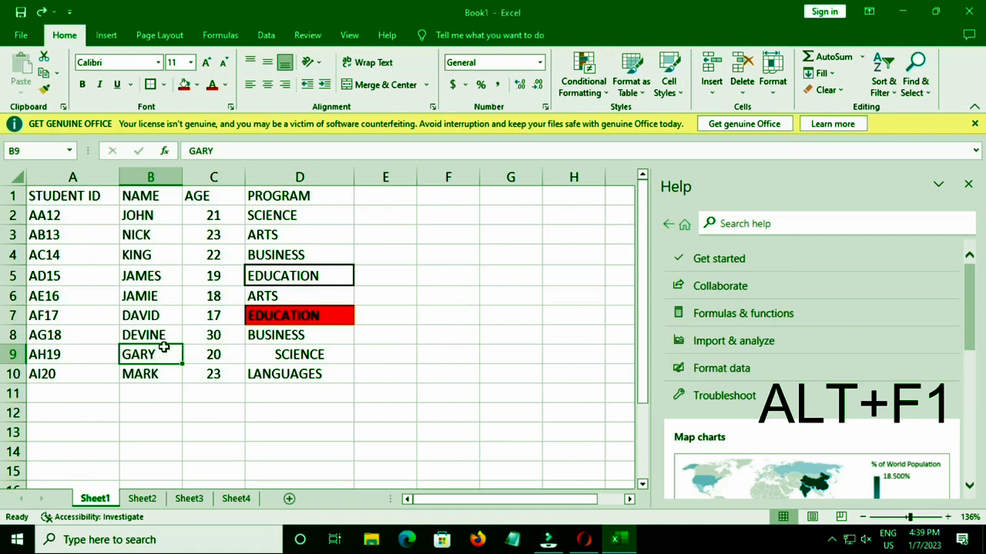
key(alt+F1)
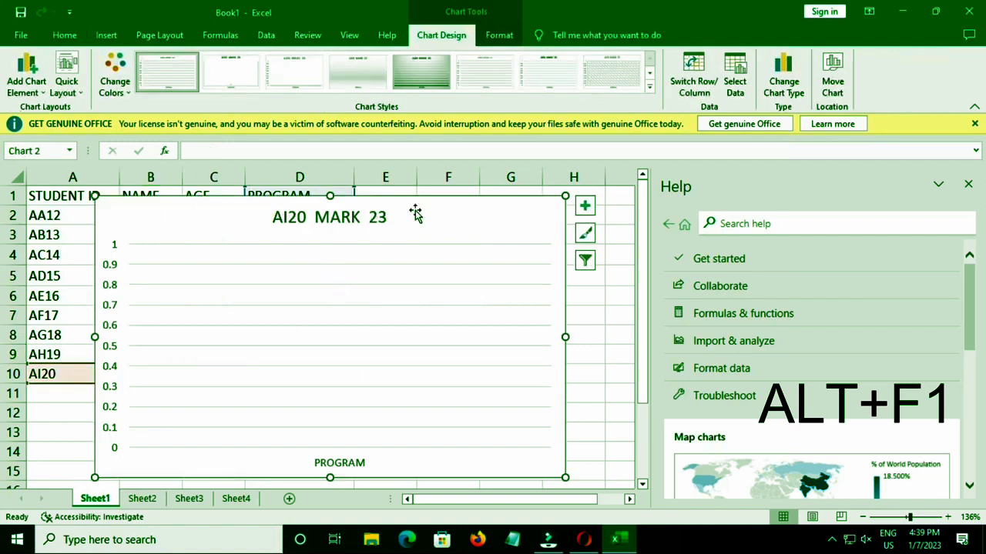
drag(422, 208, 734, 186)
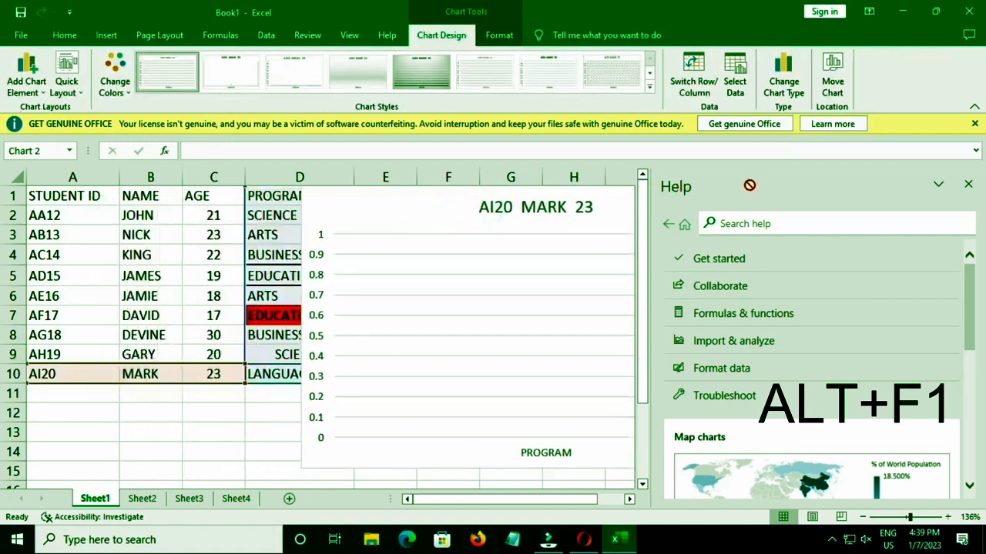
click(968, 184)
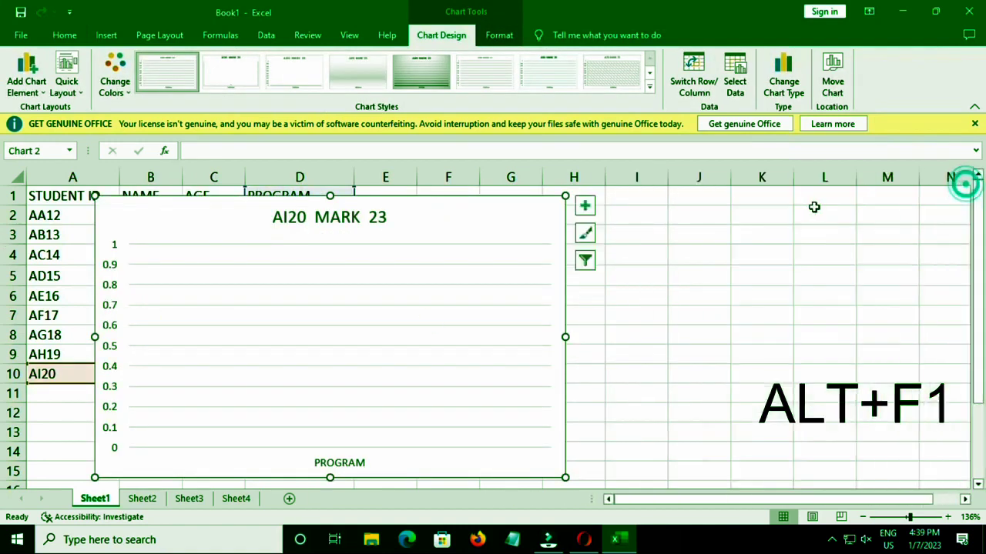
drag(446, 219, 773, 216)
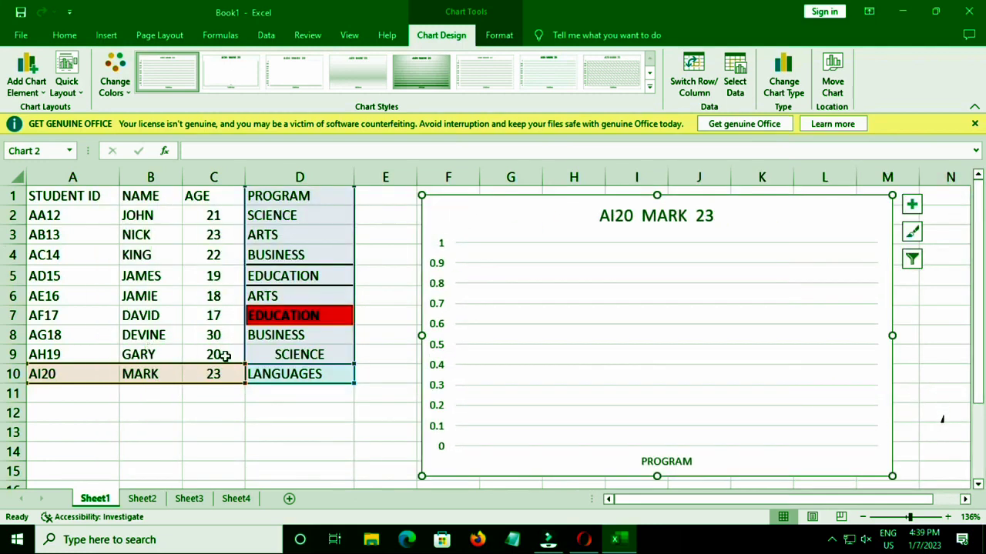
click(259, 338)
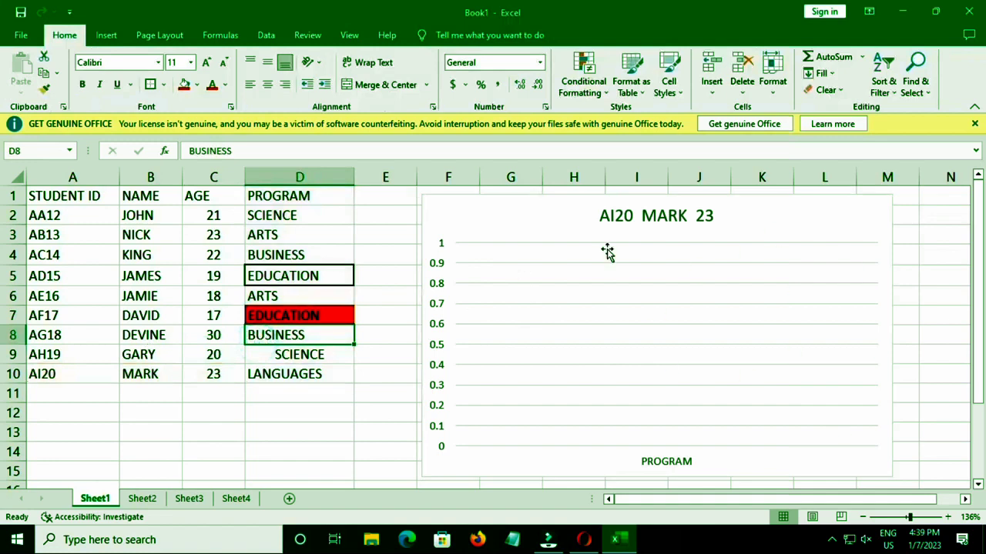
click(582, 276)
click(582, 276)
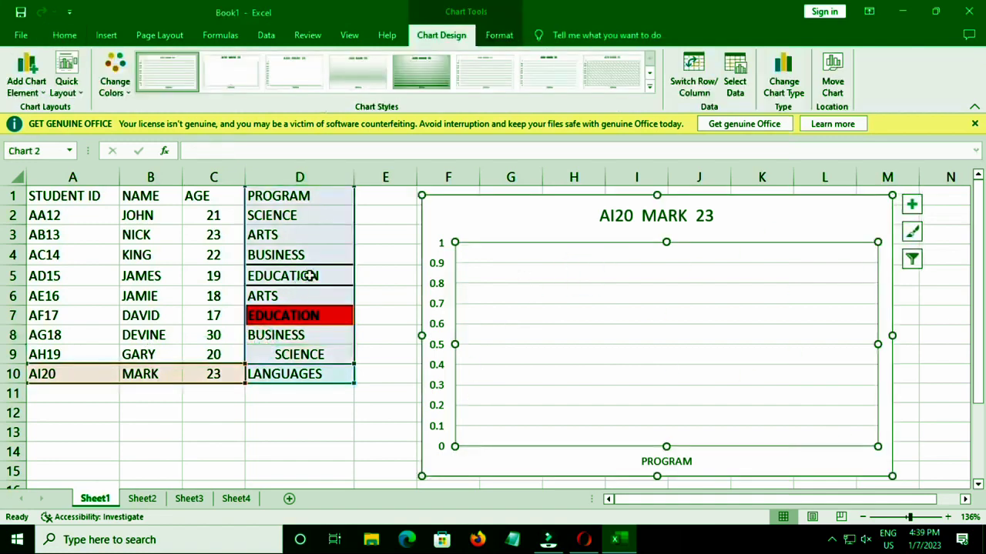
click(278, 439)
key(ctrl+z)
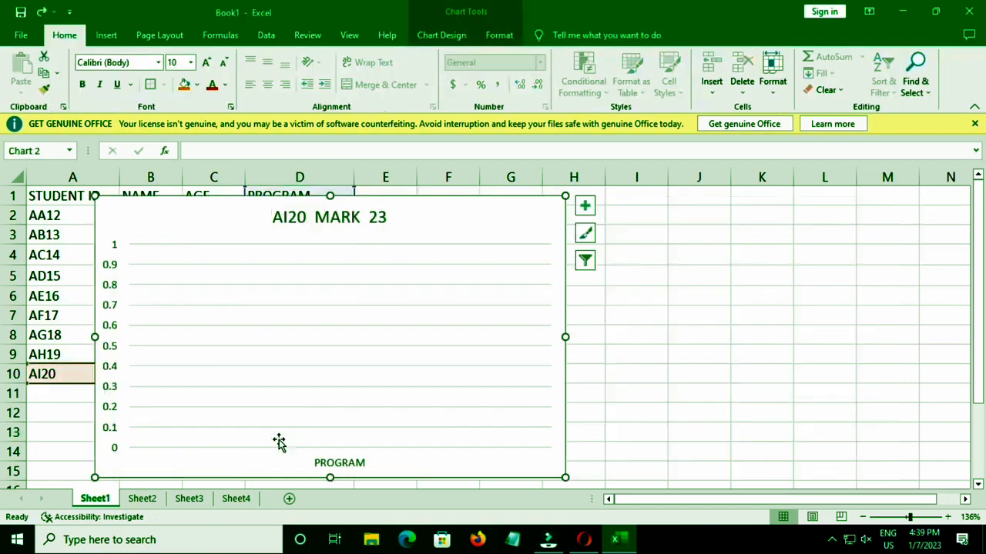
key(ctrl+z)
key(ctrl+z)
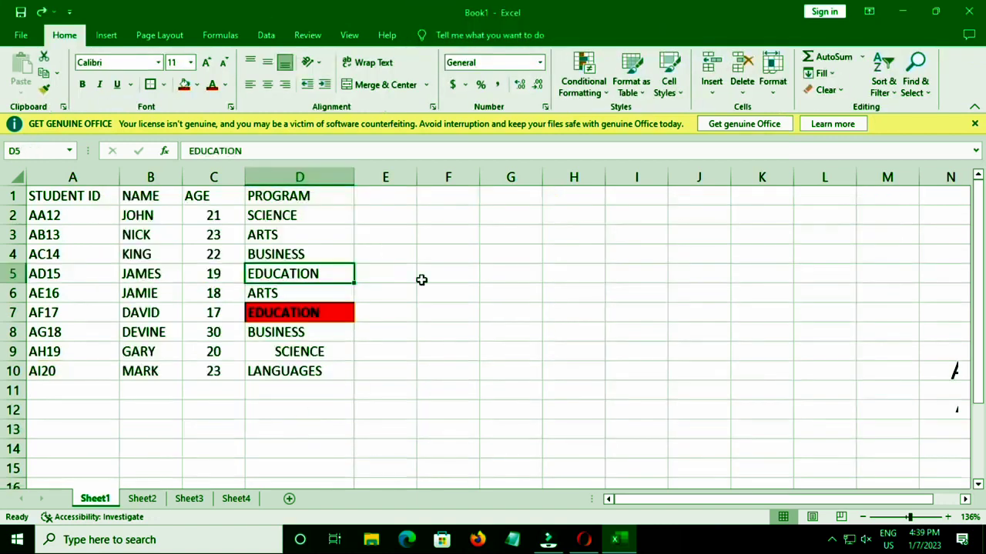
key(alt+shift+Right)
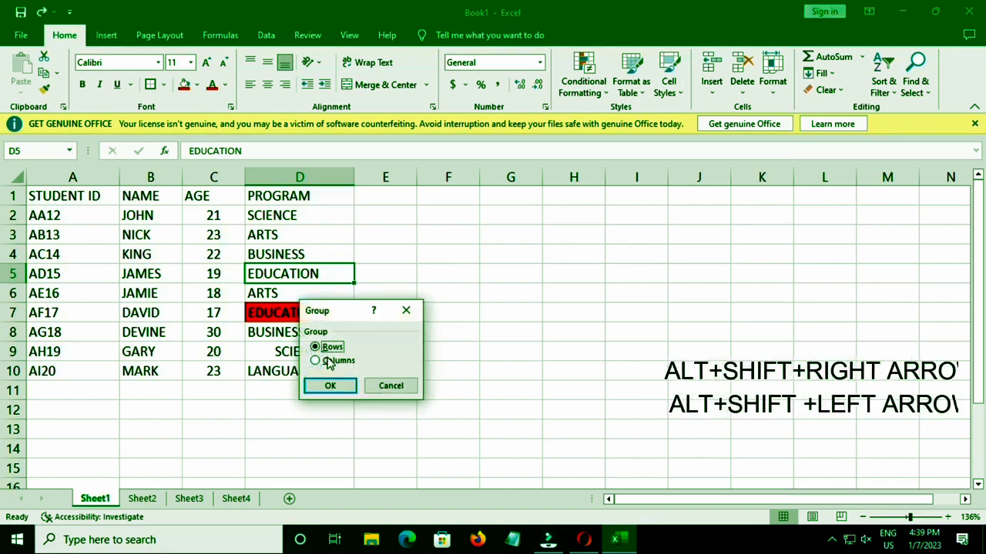
click(330, 388)
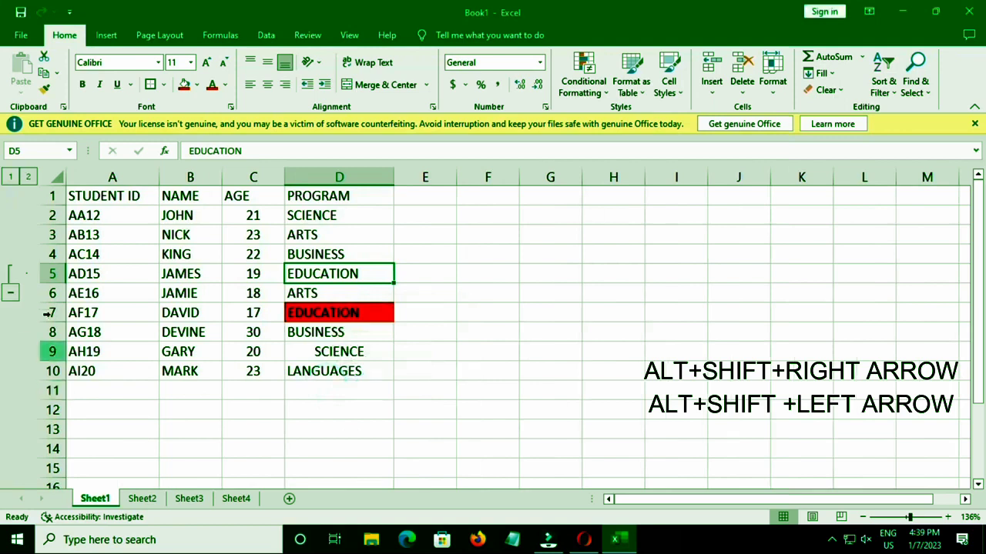
click(369, 354)
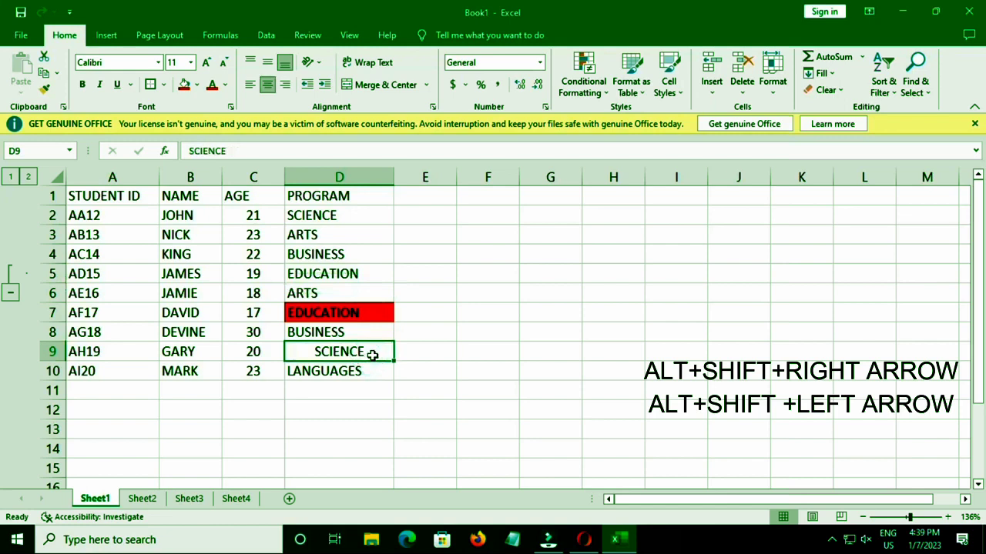
key(alt+shift+Left)
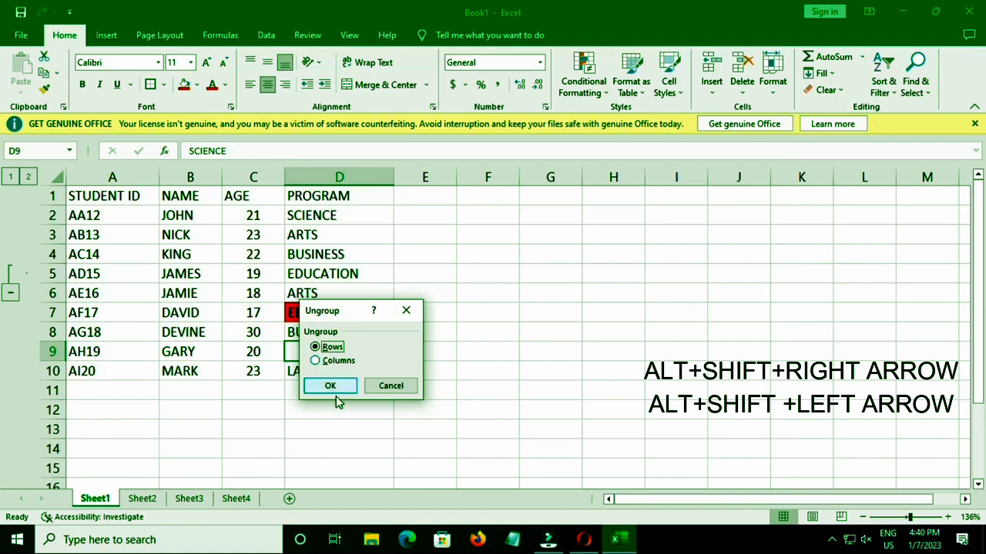
click(329, 385)
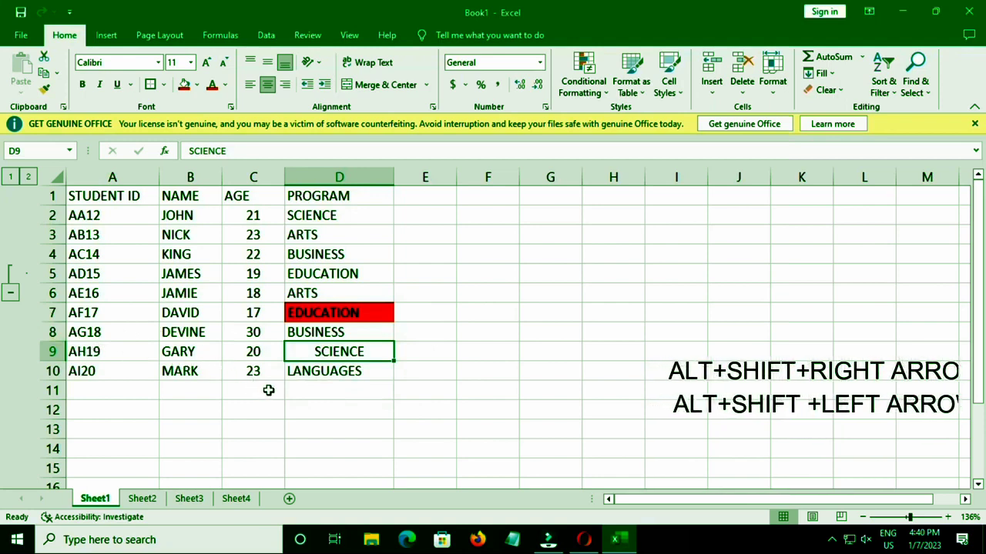
key(ctrl+z)
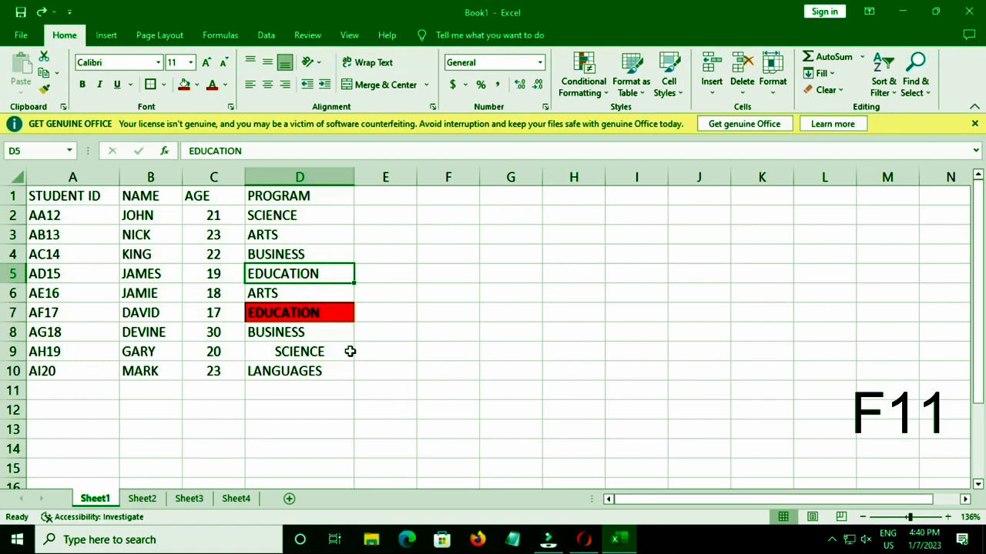
- Create the Chart1 chart sheet from the table with F11, then switch back to Sheet1
key(F11)
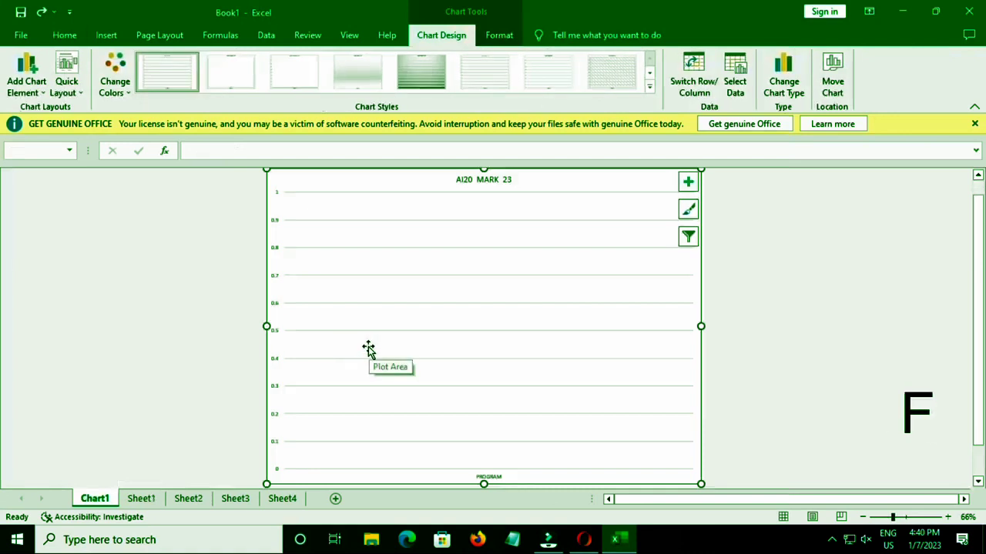
click(422, 238)
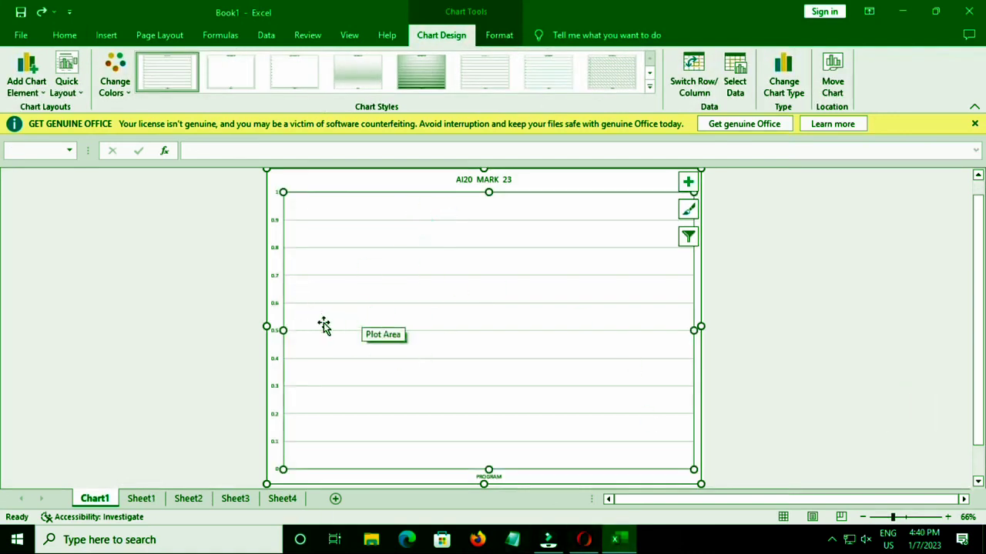
key(ctrl+Page_Down)
click(391, 330)
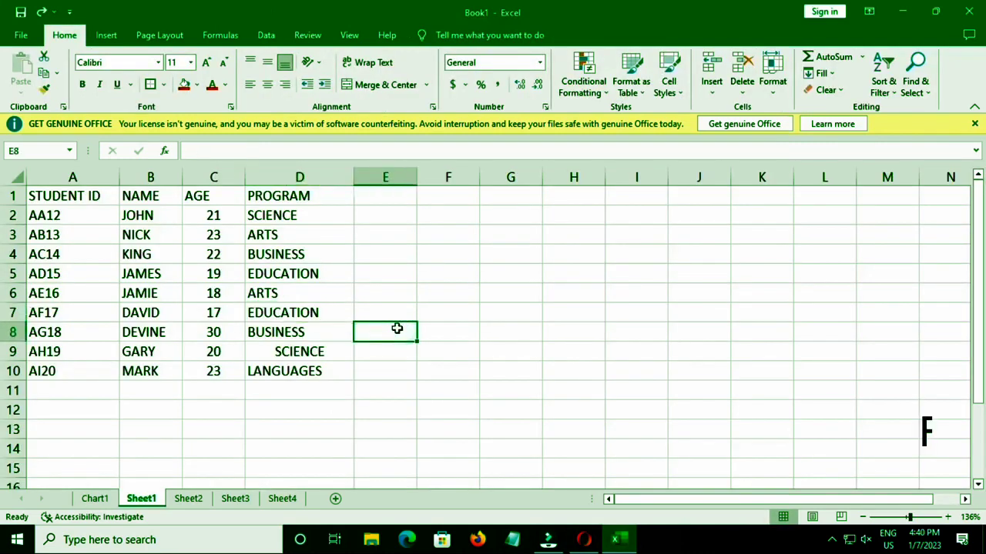
- Edit D8 and use the mini toolbar to make BUSINESS 24 pt Bahnschrift Light, italic, red
click(277, 329)
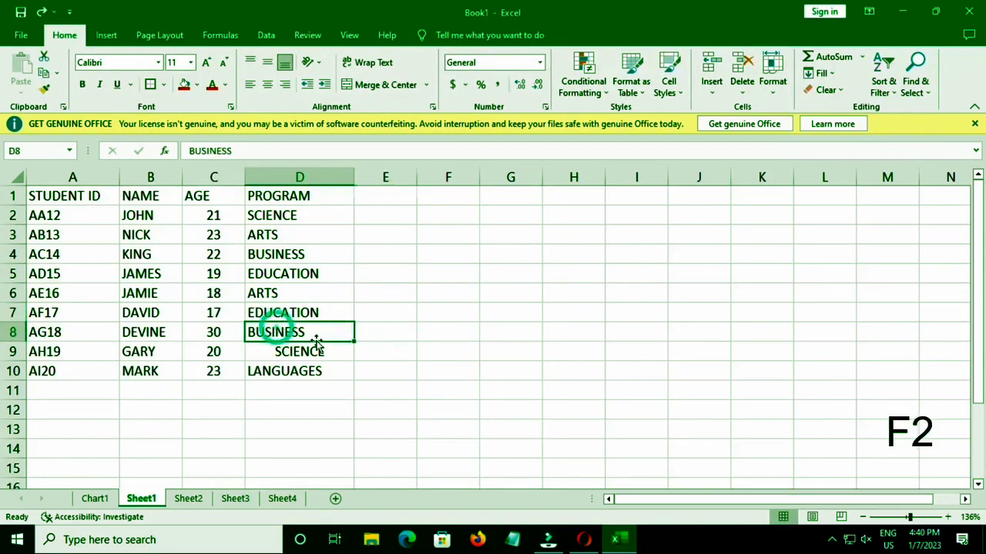
key(F2)
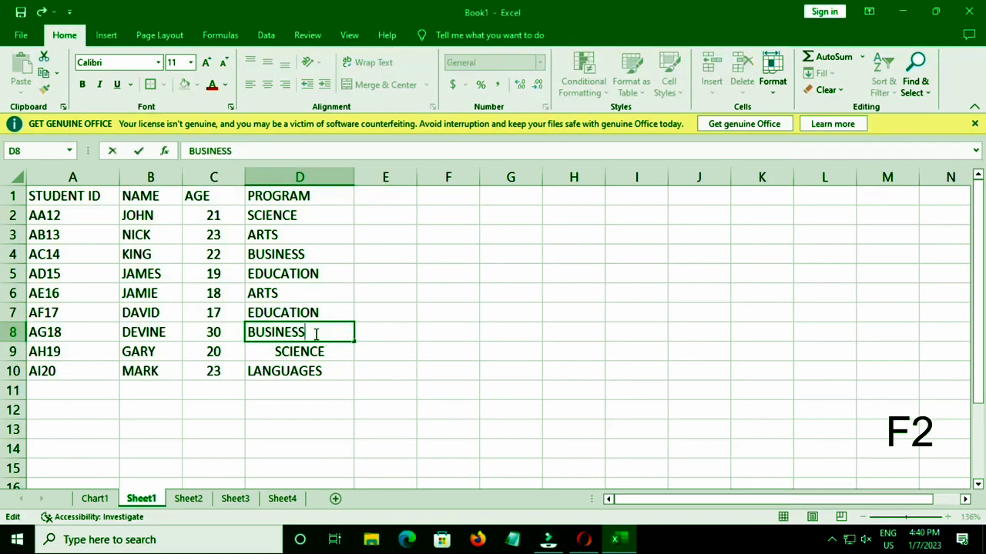
double_click(279, 331)
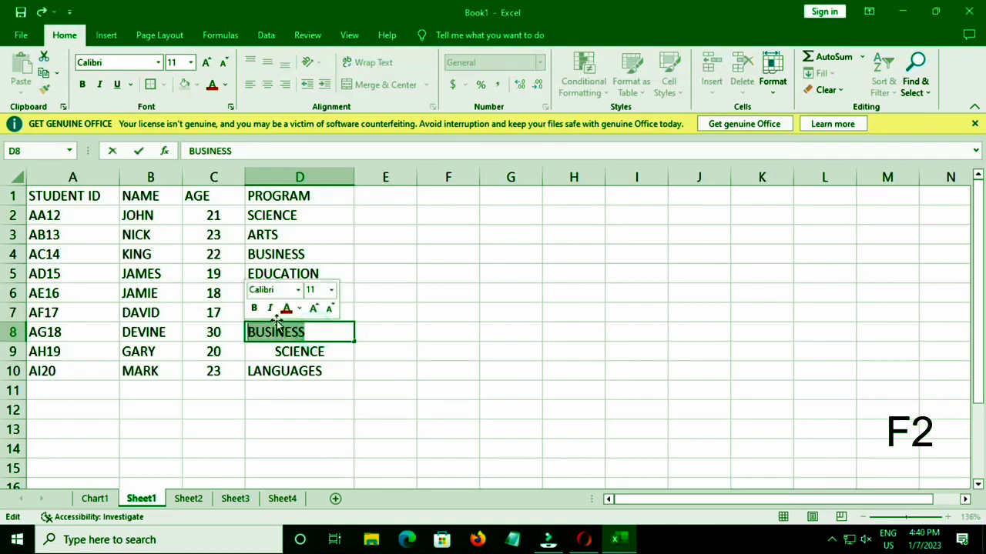
click(333, 291)
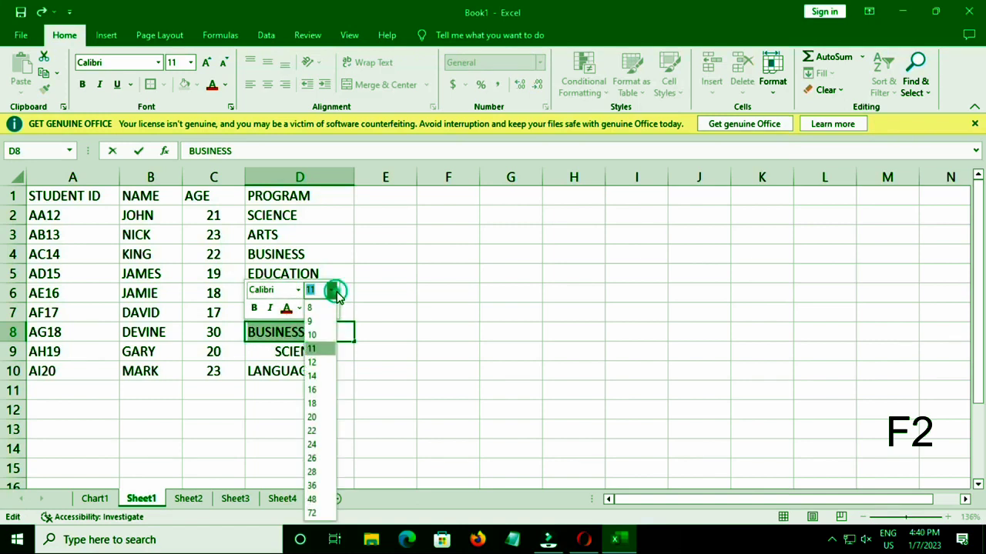
click(315, 445)
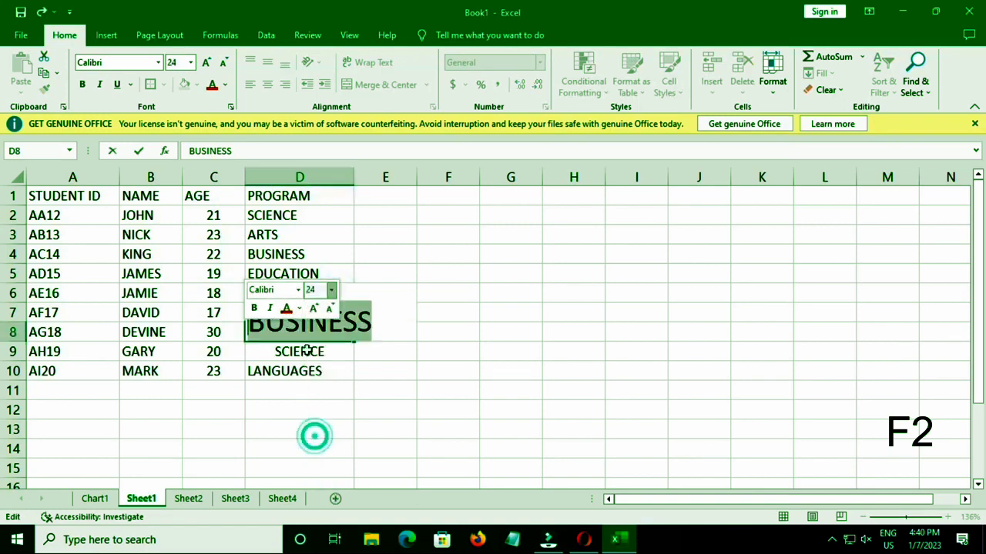
click(298, 290)
click(315, 234)
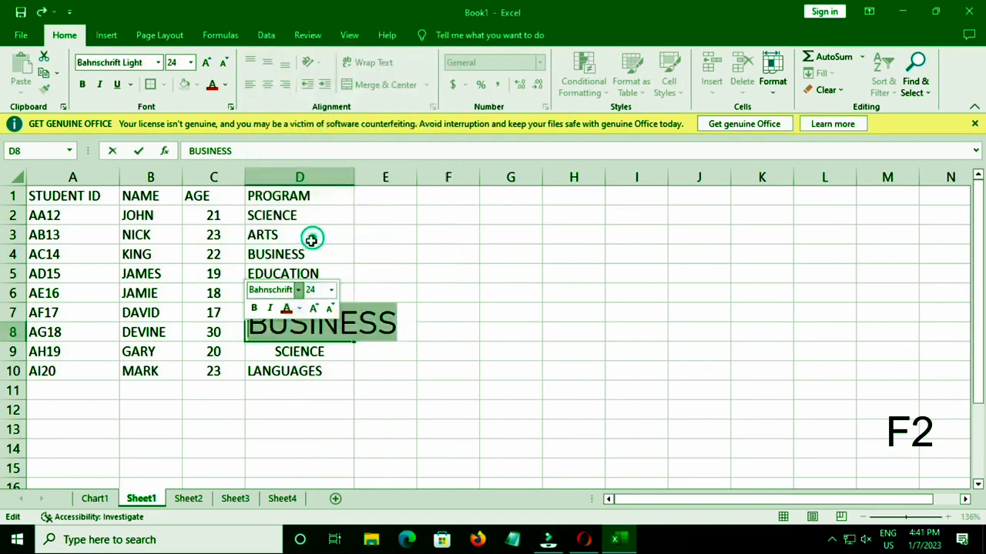
click(269, 308)
click(286, 309)
click(347, 376)
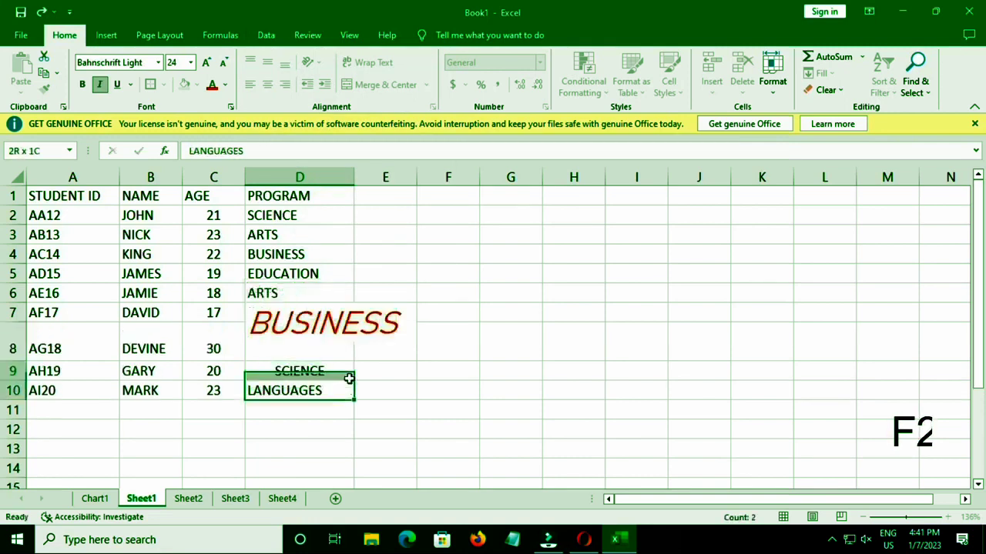
click(452, 362)
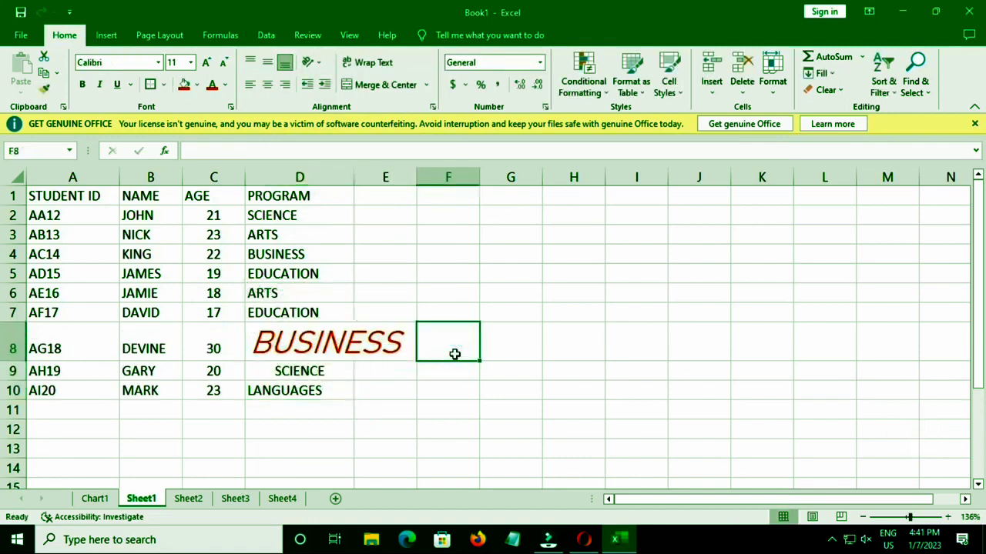